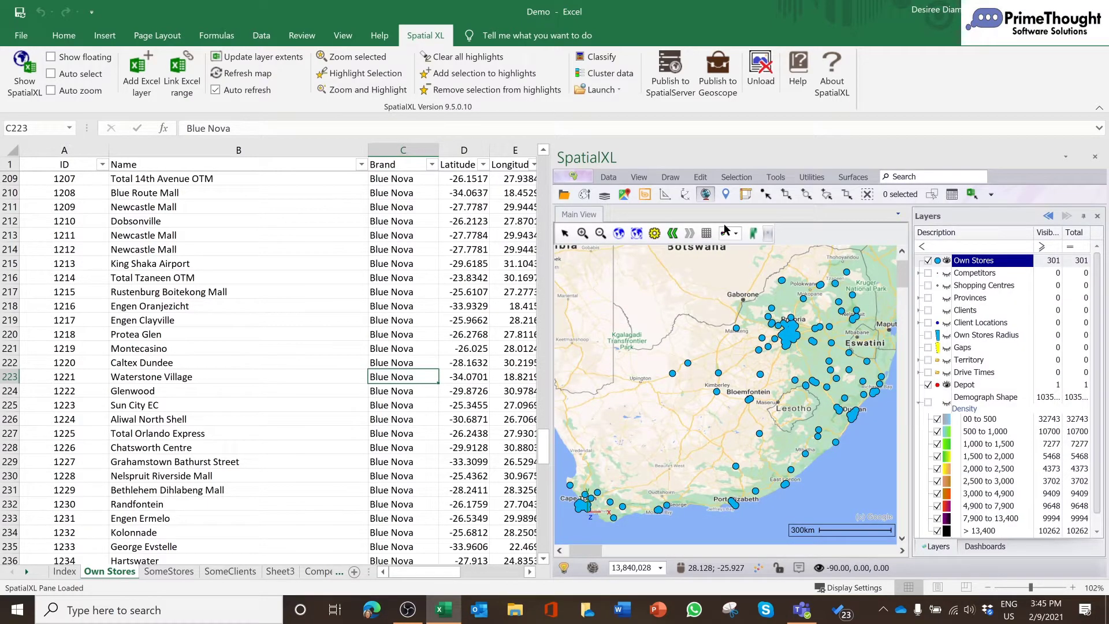
pyautogui.click(388, 306)
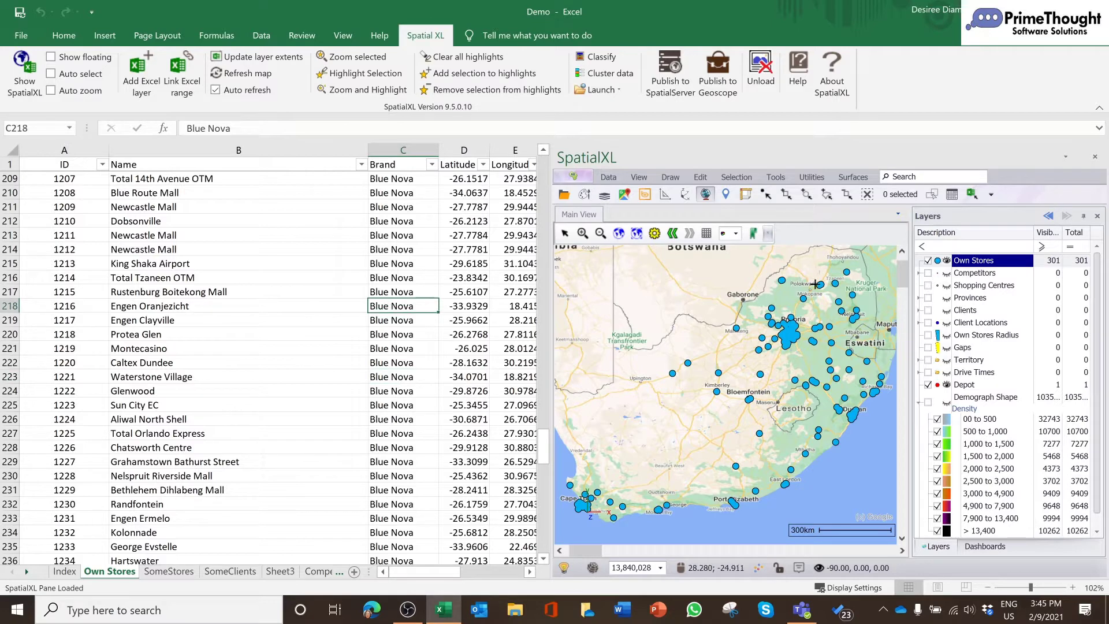
pyautogui.click(466, 276)
pyautogui.click(428, 238)
pyautogui.click(407, 246)
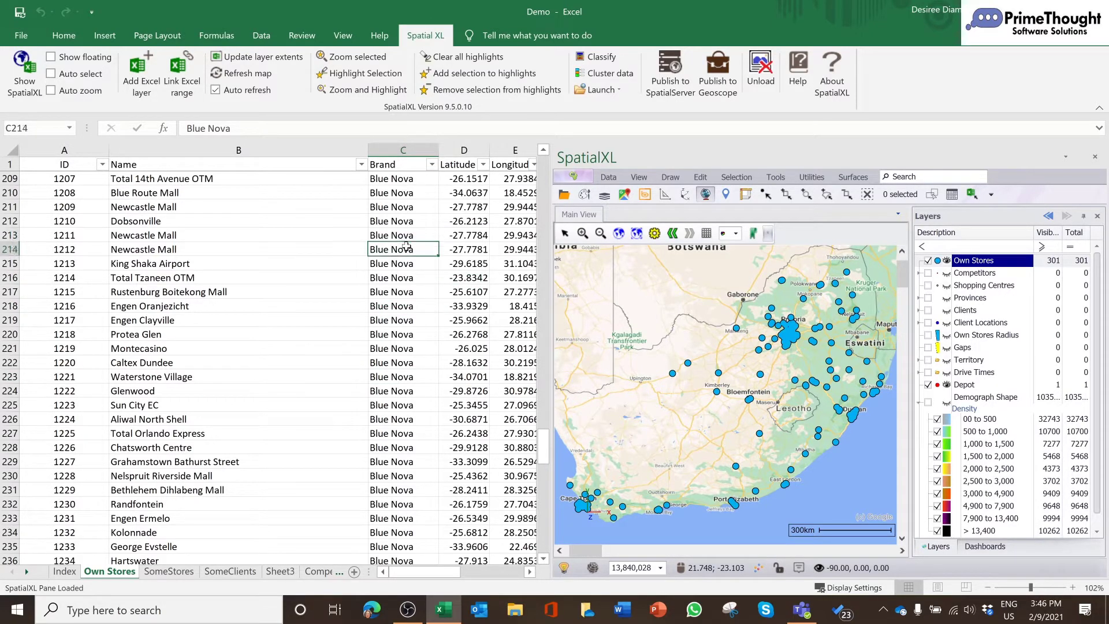
pyautogui.click(406, 233)
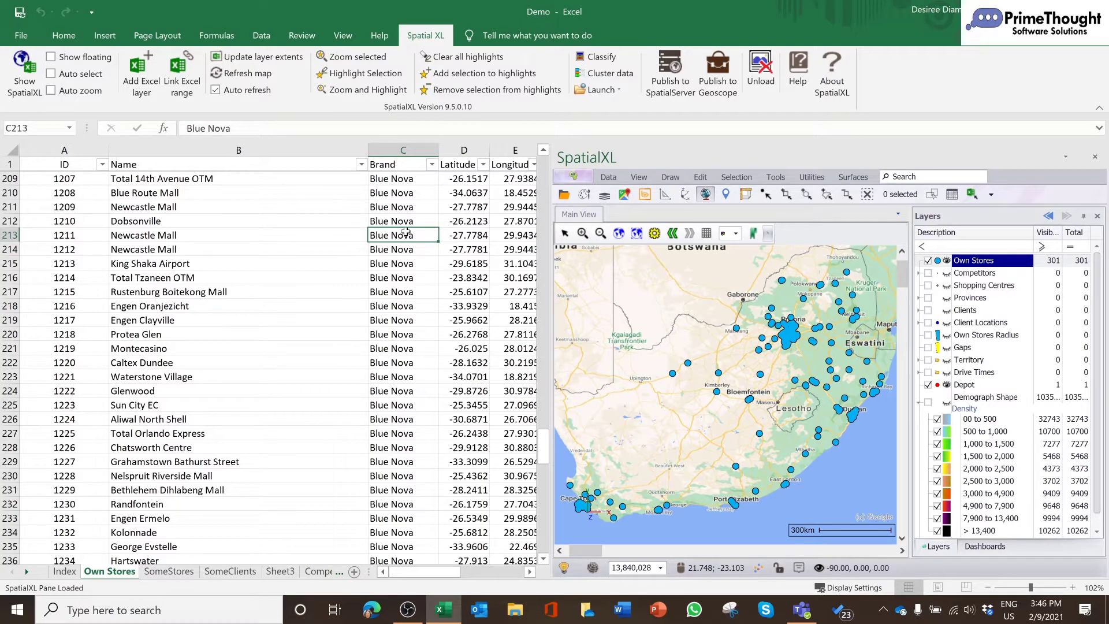
pyautogui.press('Up')
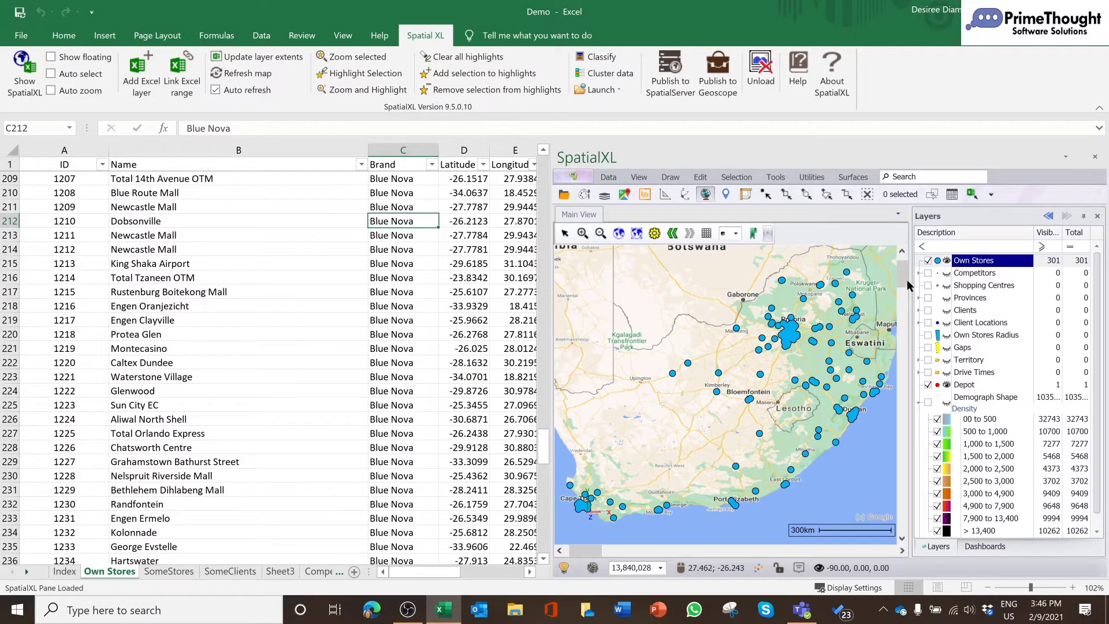
# Show the Demograph Shape layer on the map and view its density colours around Johannesburg and Pretoria
pyautogui.click(928, 402)
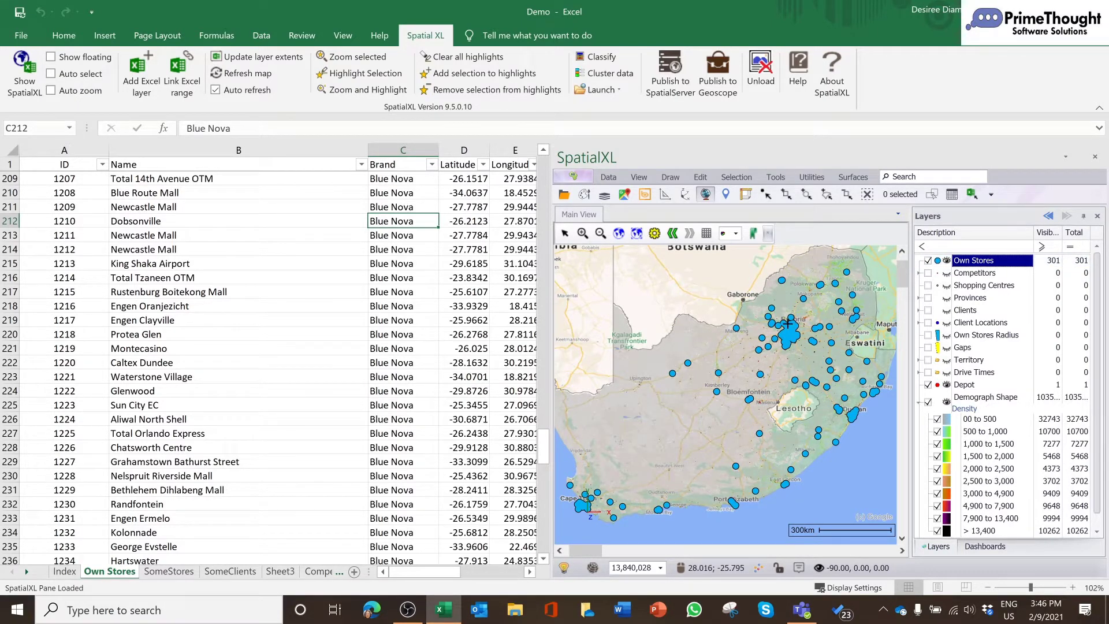
pyautogui.scroll(1, 788, 323)
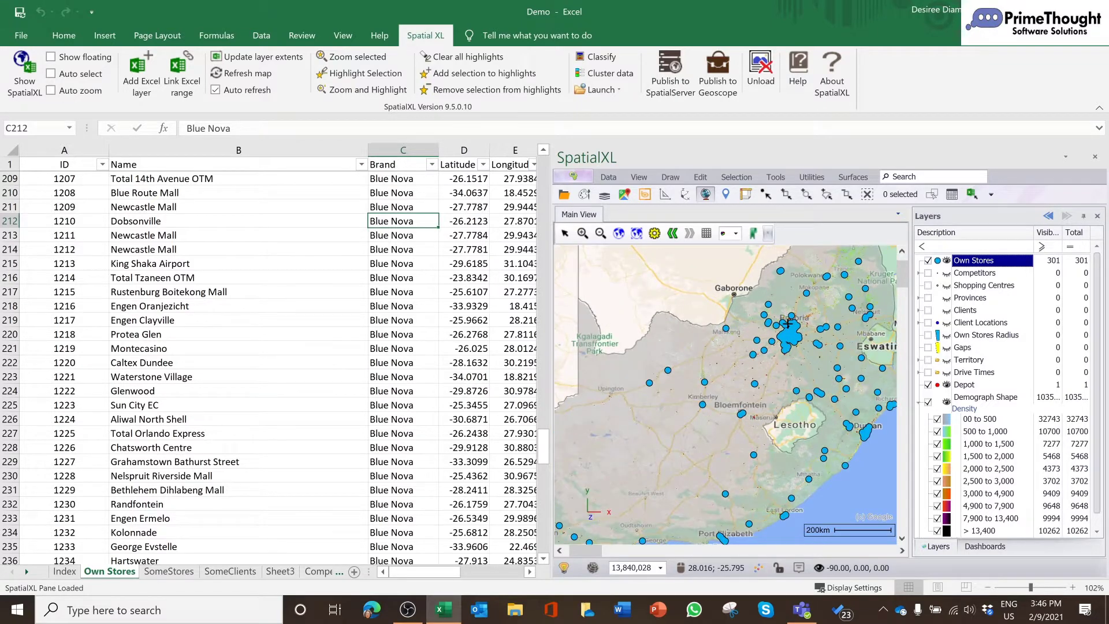
pyautogui.scroll(1, 789, 322)
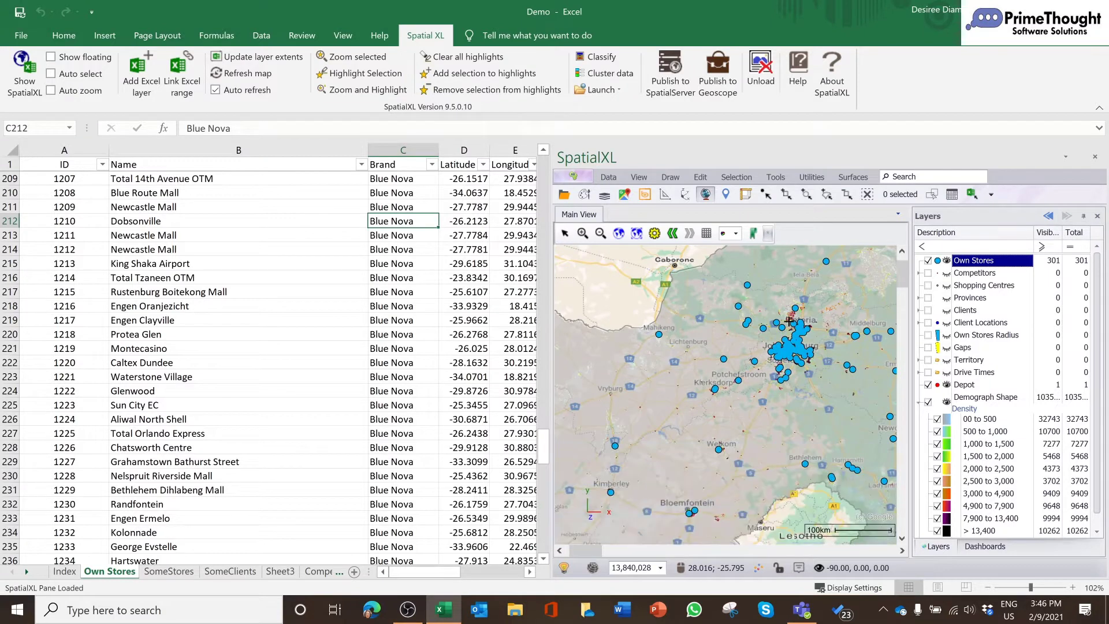
pyautogui.scroll(1, 789, 322)
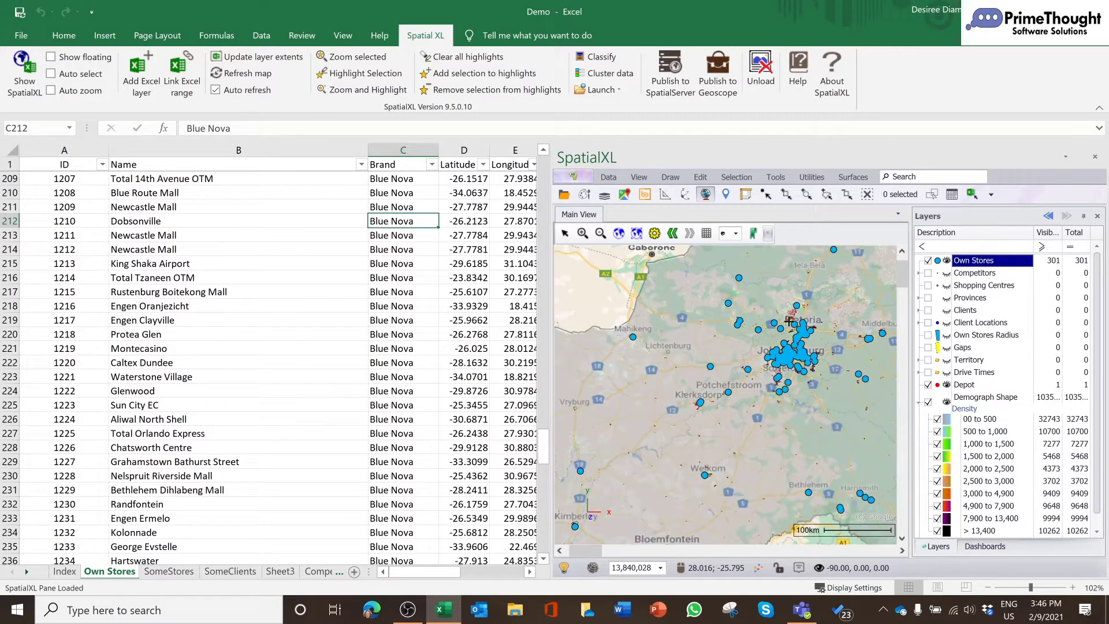
pyautogui.scroll(1, 789, 322)
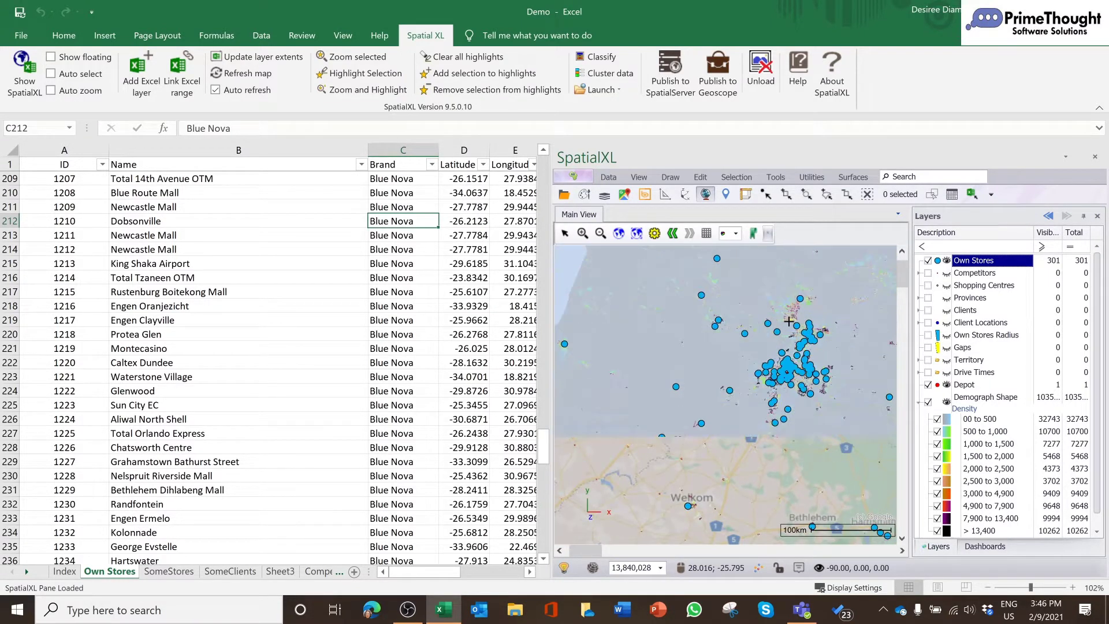
pyautogui.scroll(1, 789, 322)
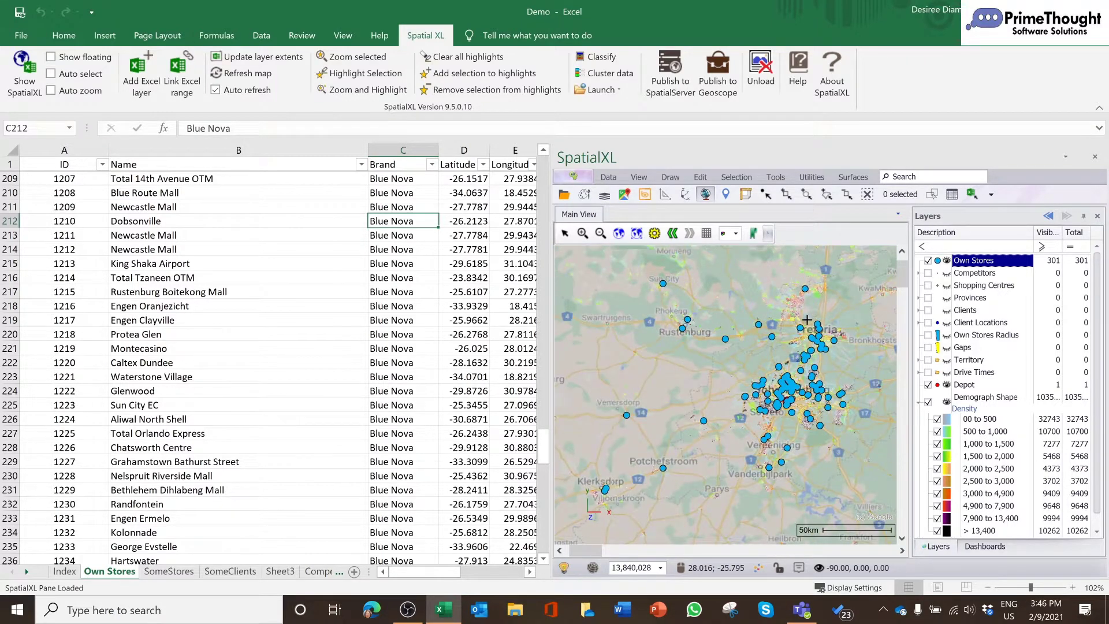
pyautogui.scroll(1, 807, 319)
pyautogui.scroll(1, 807, 319)
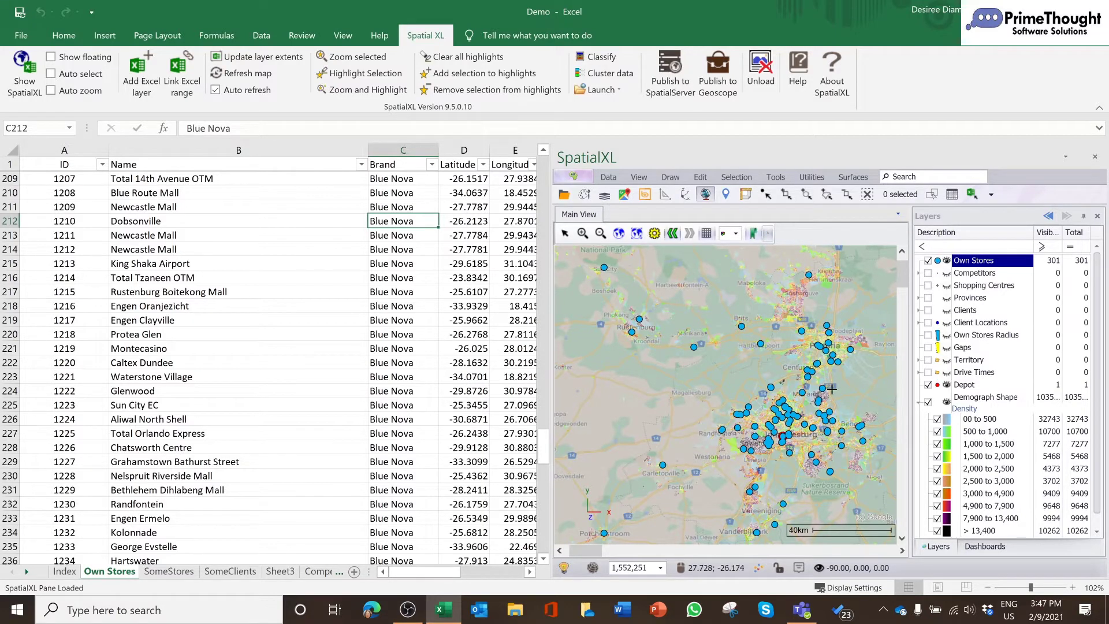
# Check the data source type and shapefile path in the Demograph Shape layer's properties, and close them without changes
pyautogui.click(988, 398)
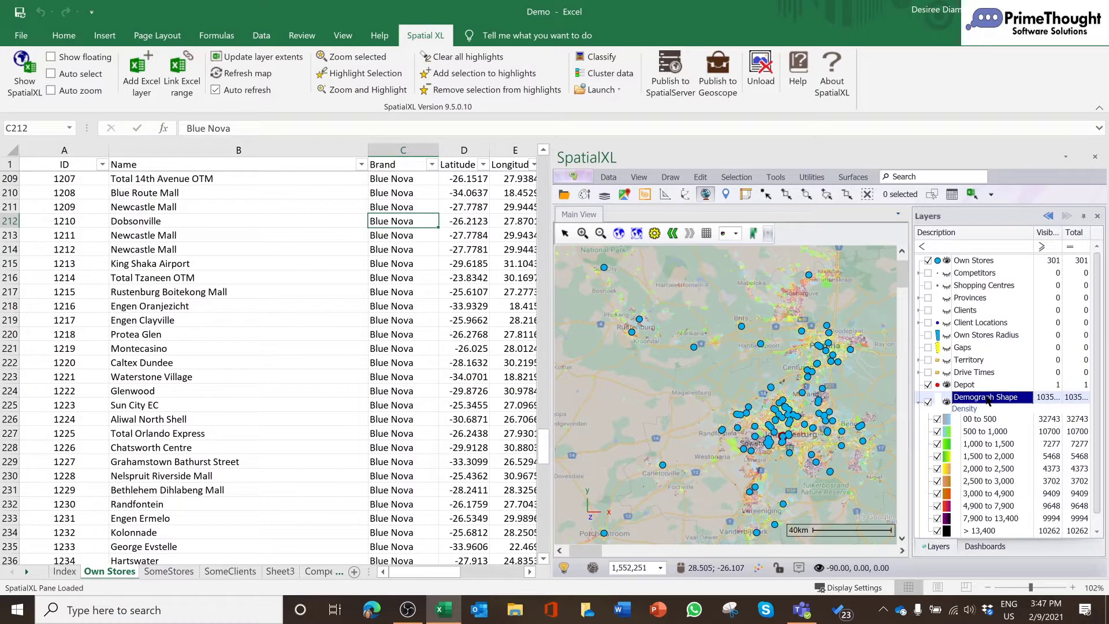
pyautogui.rightClick(990, 400)
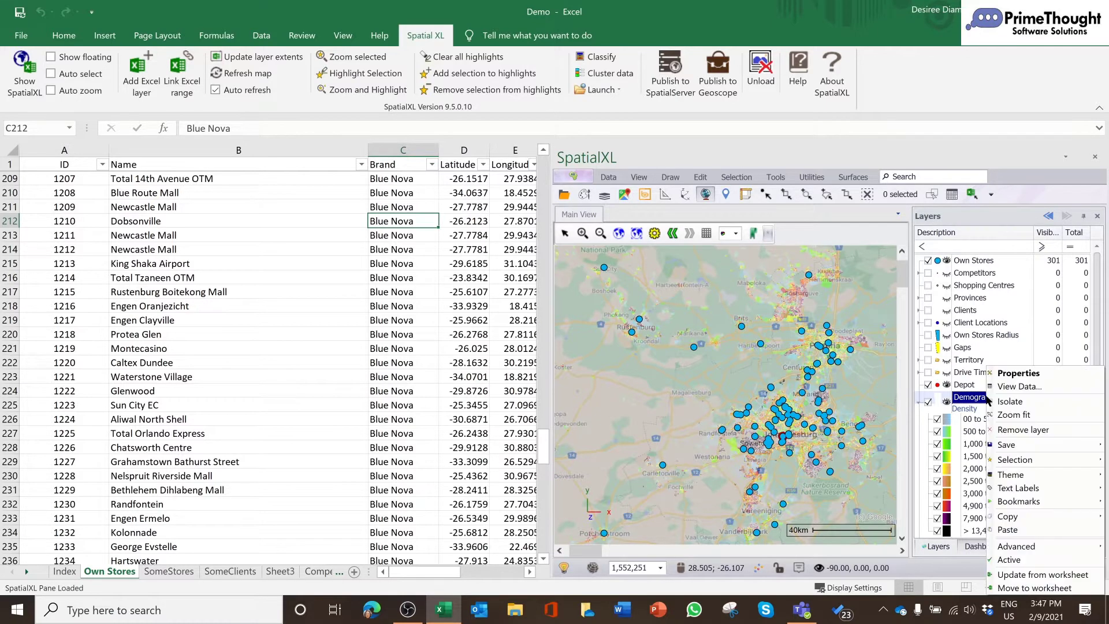
pyautogui.click(1028, 374)
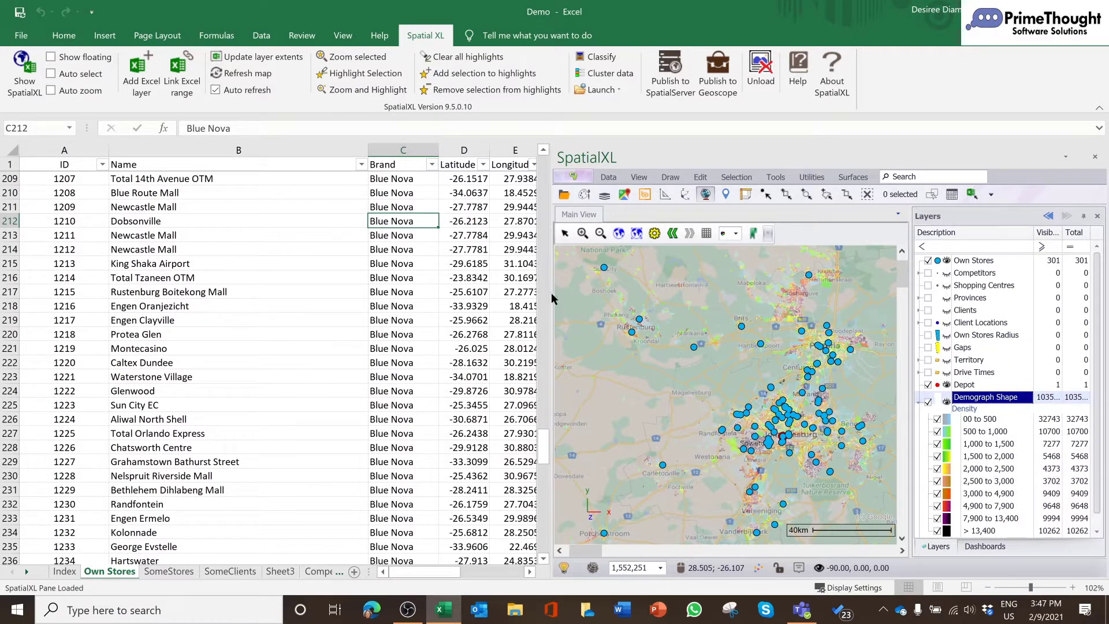
pyautogui.click(317, 196)
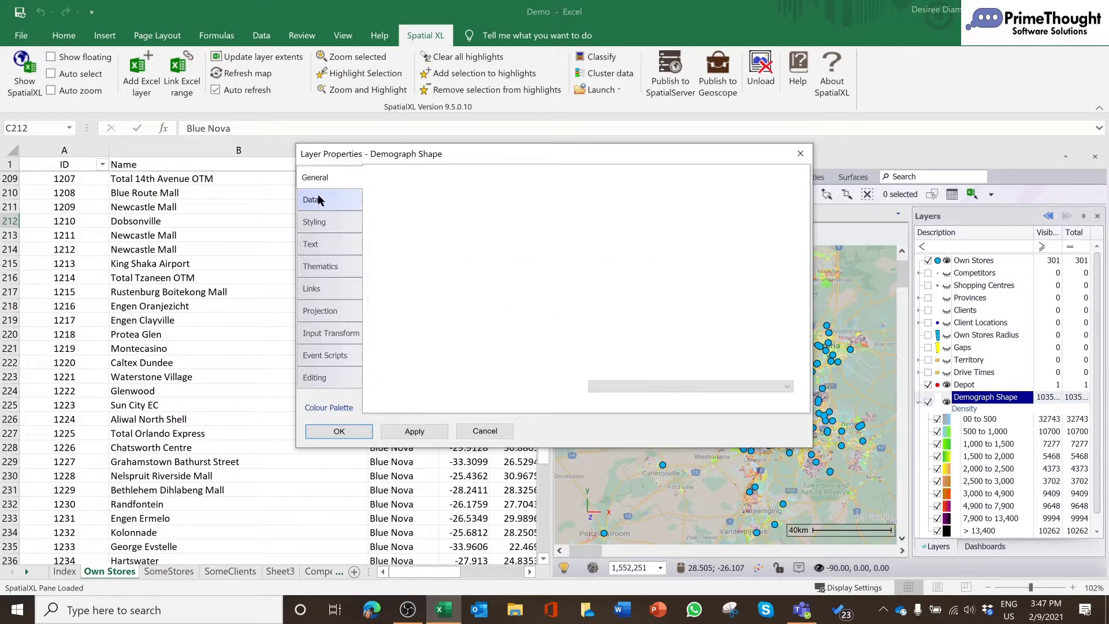
pyautogui.moveTo(716, 254); pyautogui.dragTo(768, 255)
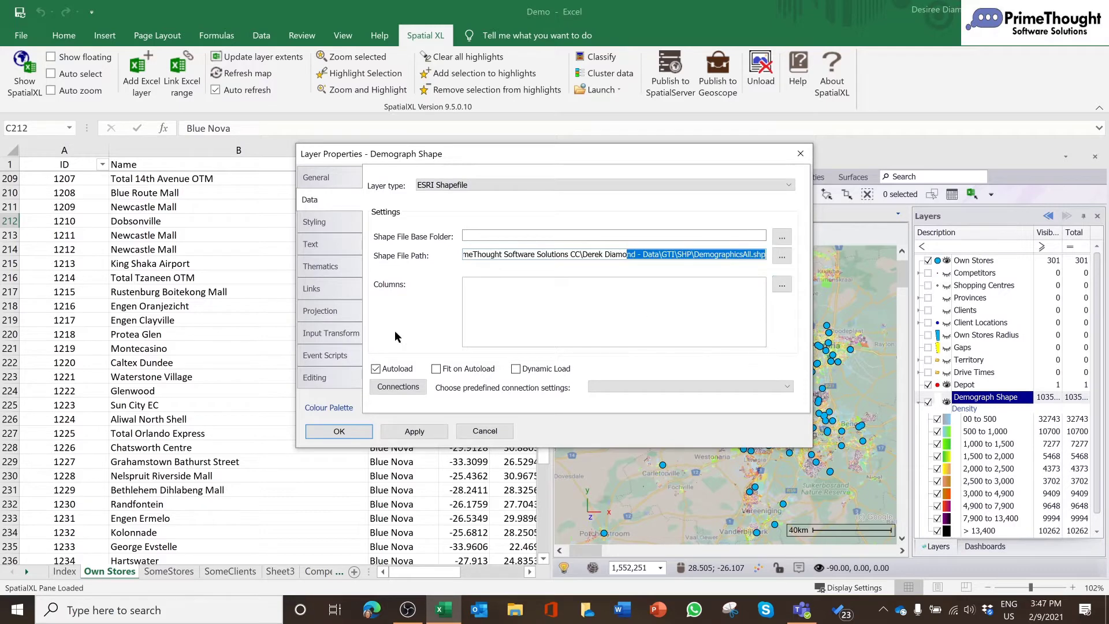
pyautogui.click(801, 154)
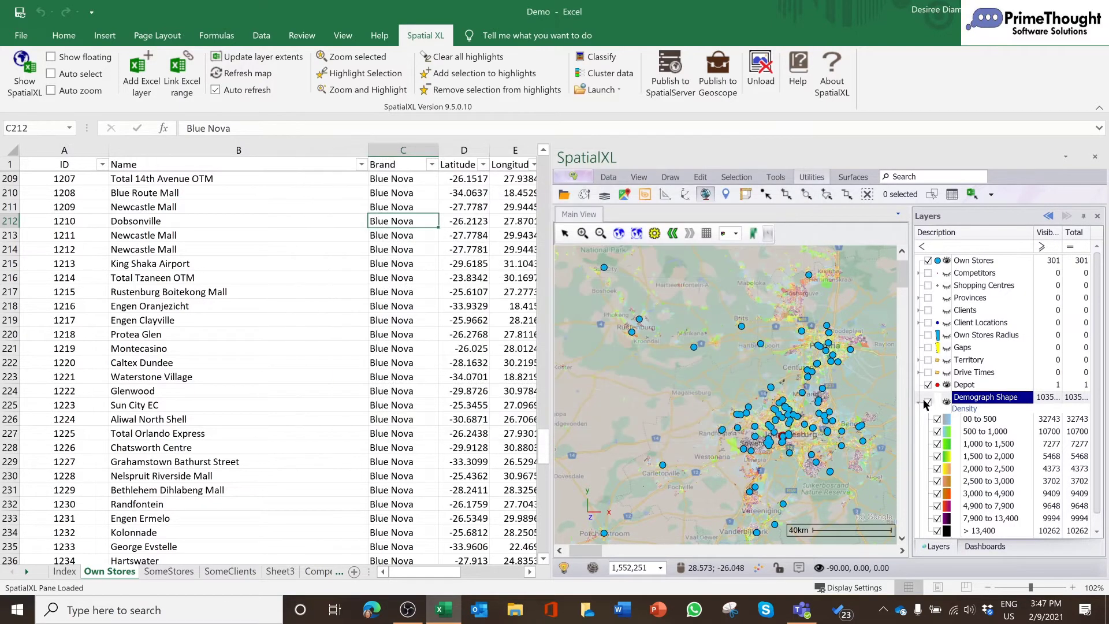
# Start saving the Demograph Shape layer's data to a file, choosing Spatial VU Files (*.svu) as the format
pyautogui.rightClick(993, 400)
pyautogui.moveTo(1009, 449)
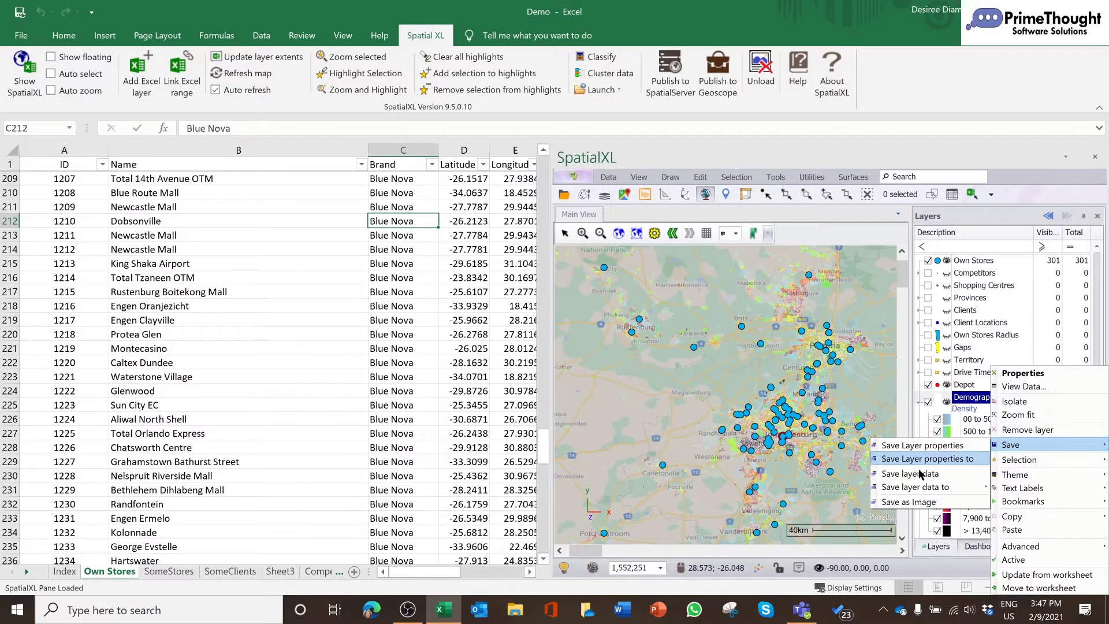
pyautogui.moveTo(919, 489)
pyautogui.click(1016, 496)
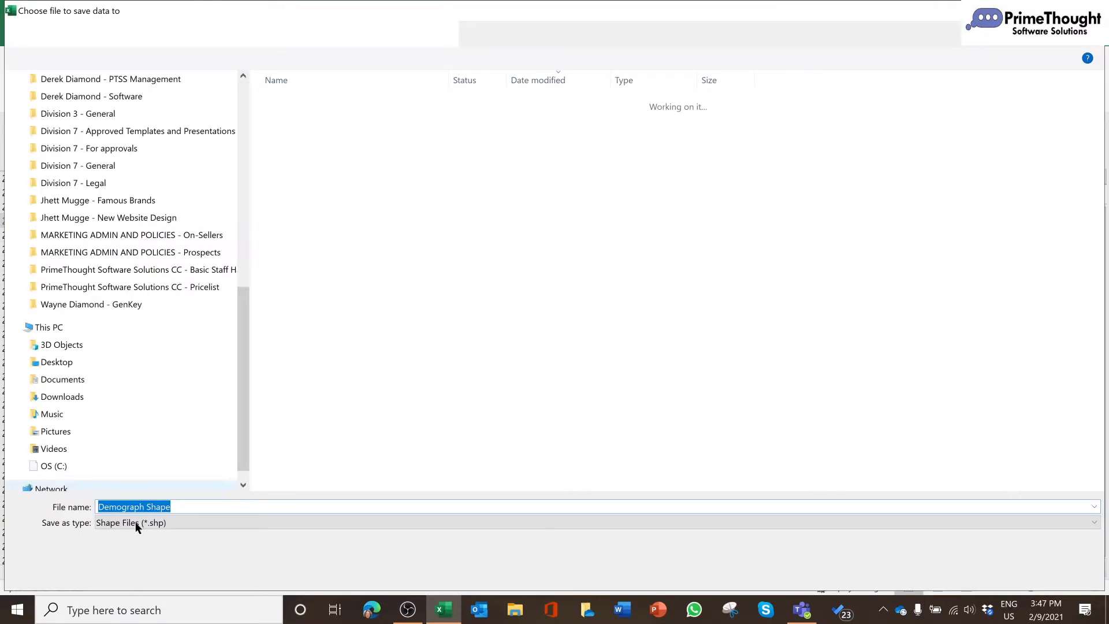
pyautogui.click(136, 523)
pyautogui.click(137, 523)
pyautogui.click(136, 523)
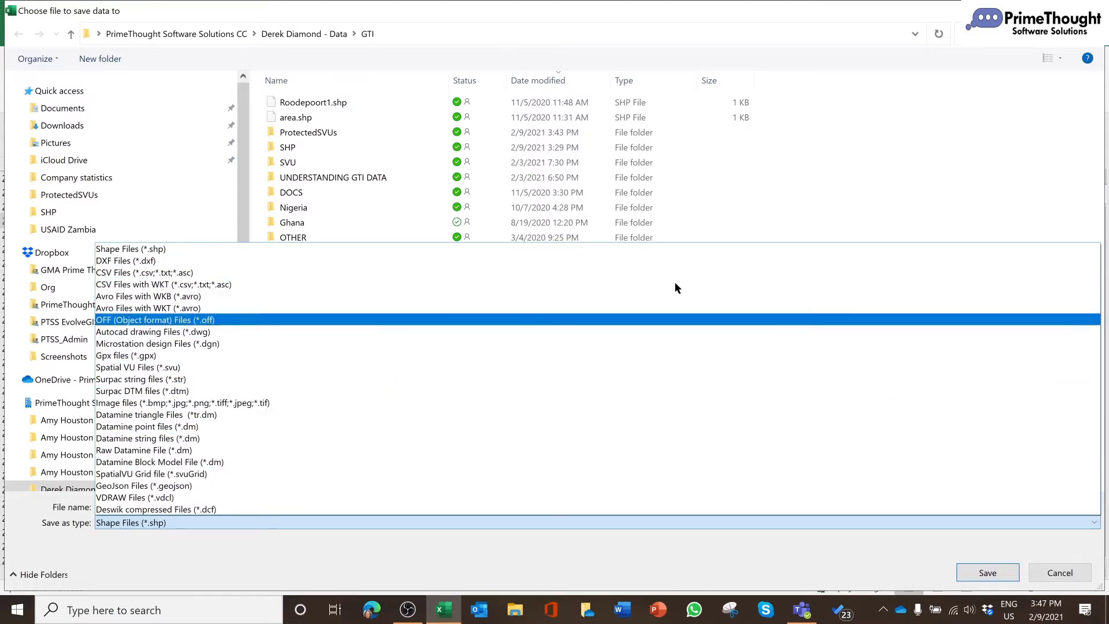
pyautogui.click(865, 186)
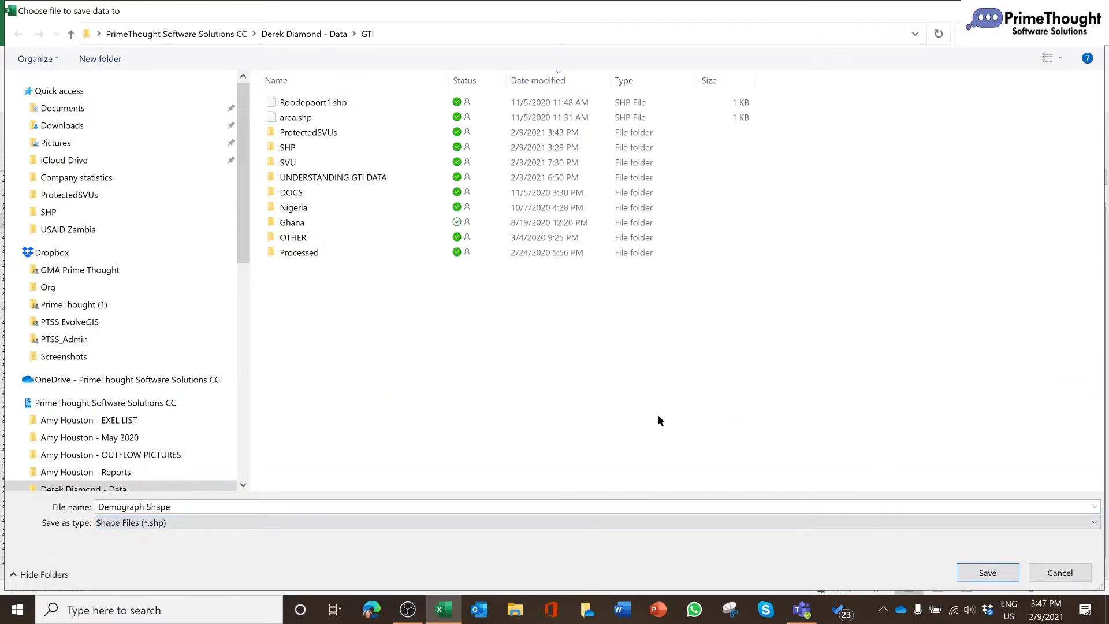
pyautogui.click(165, 523)
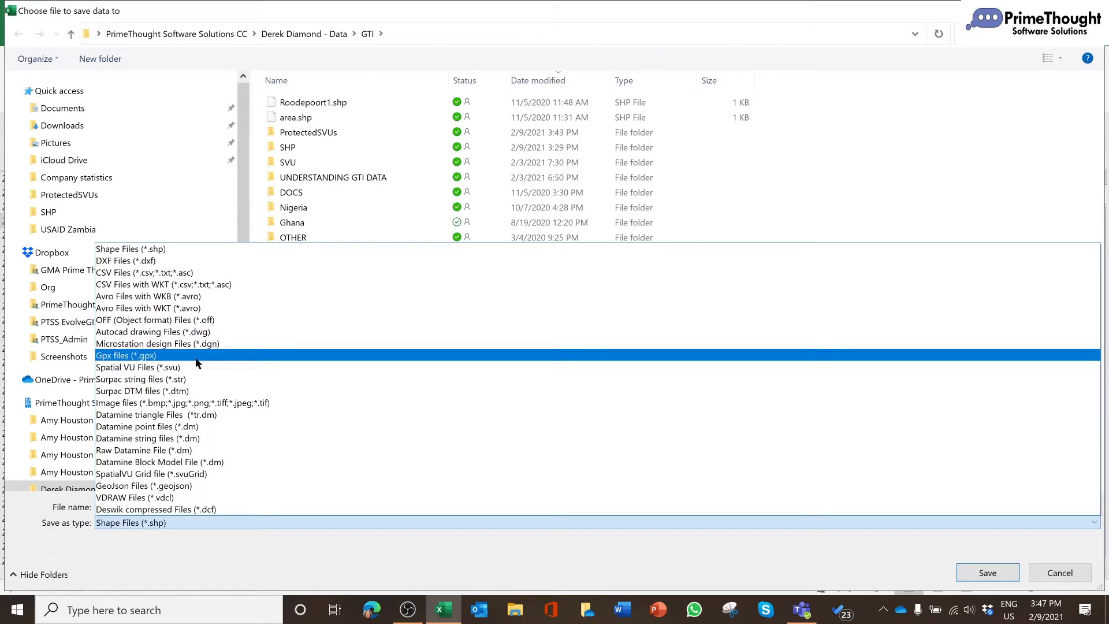
pyautogui.click(131, 369)
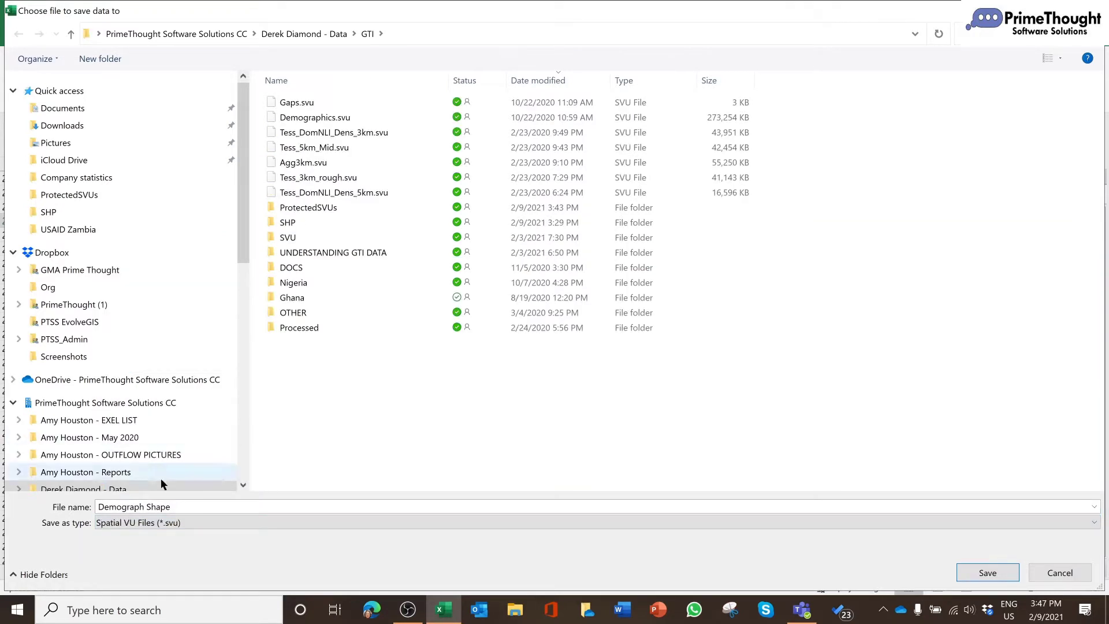
# Name the export file Demograph Protected and save it in the ProtectedSVUs folder
pyautogui.click(182, 503)
pyautogui.click(180, 502)
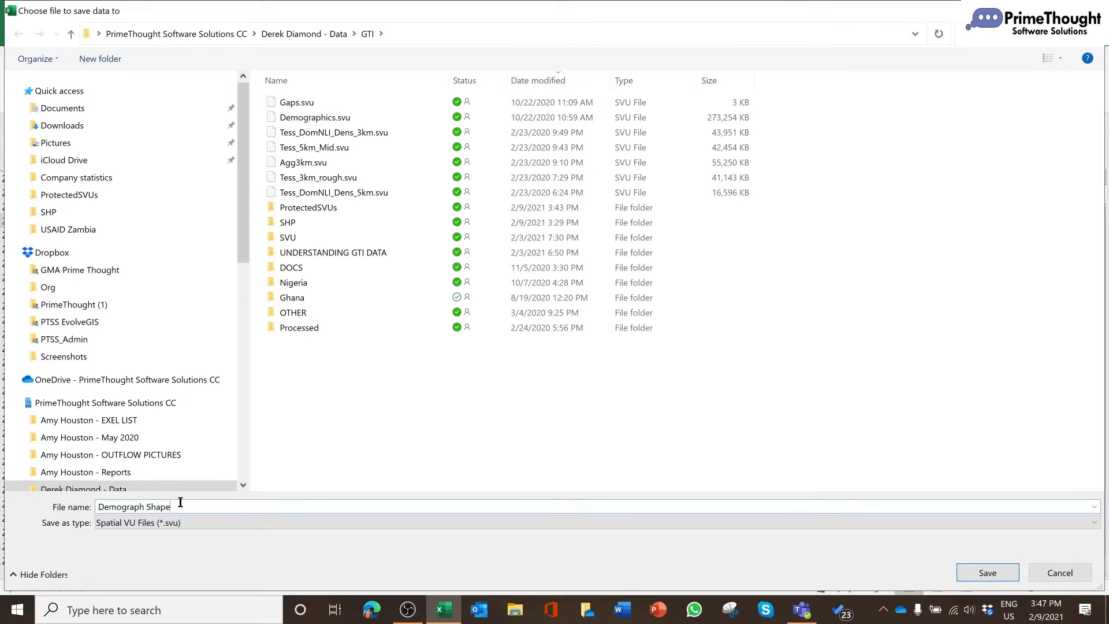
pyautogui.press('BackSpace')
pyautogui.press('BackSpace')
pyautogui.press('BackSpace')
pyautogui.press('BackSpace')
pyautogui.press('BackSpace')
pyautogui.write('Protected')
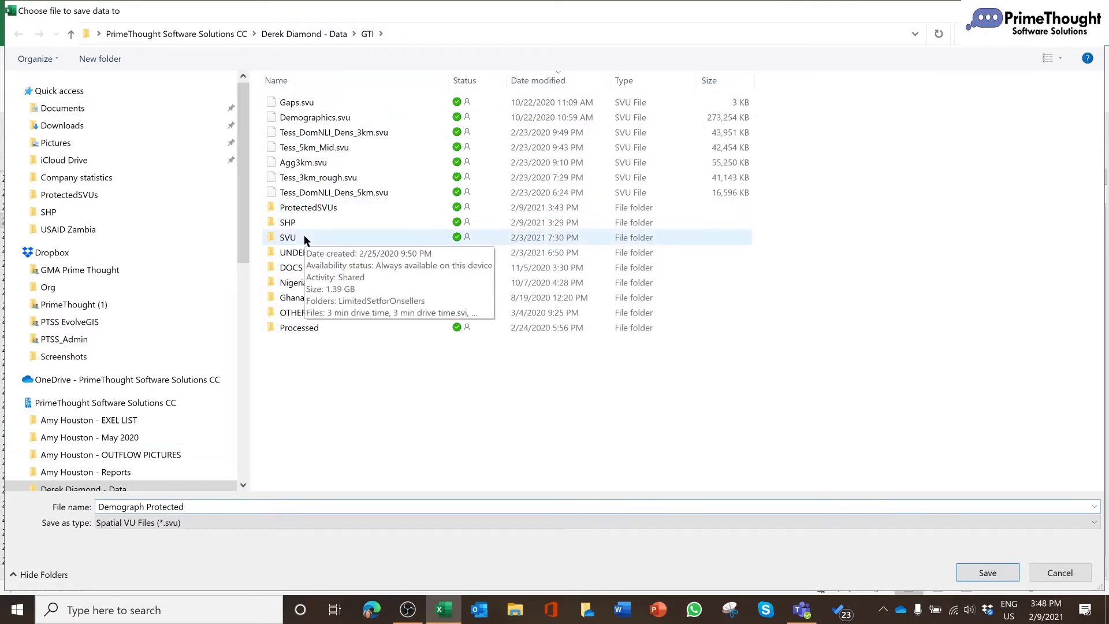
pyautogui.doubleClick(303, 206)
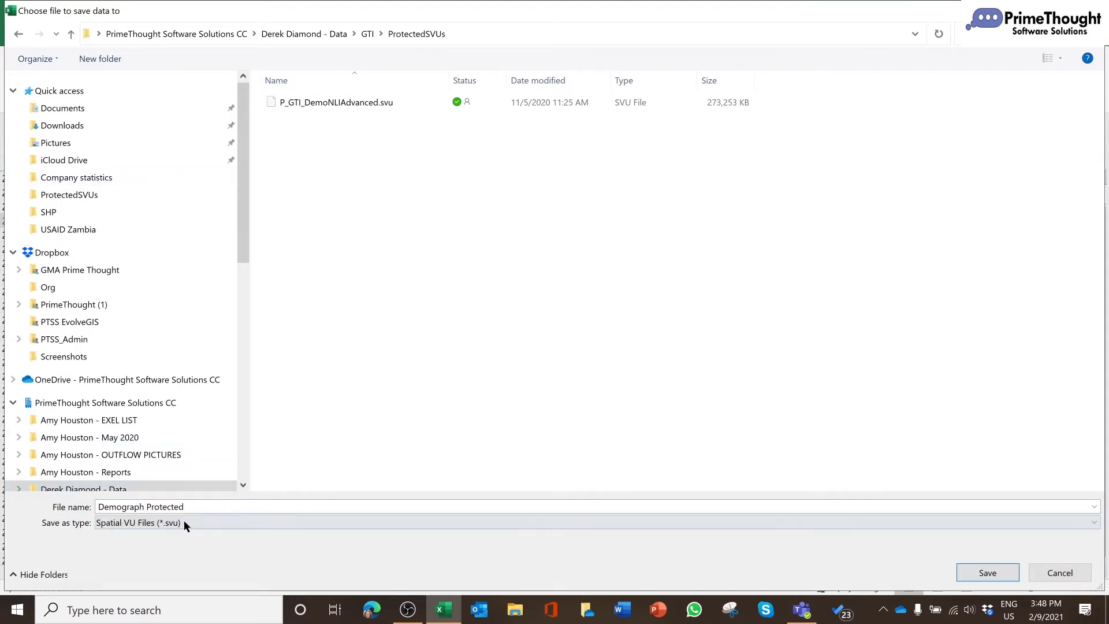
pyautogui.click(1005, 568)
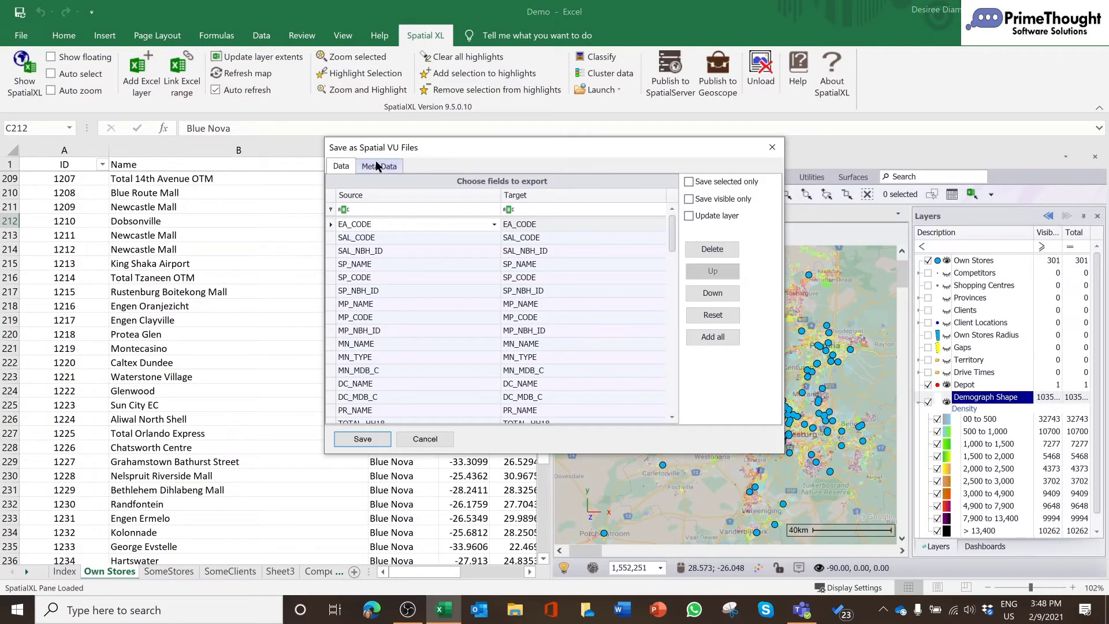
# Review the fields to export, mark the file's metadata as Protected and enter the machine name as the machine lock
pyautogui.scroll(-10, 484, 255)
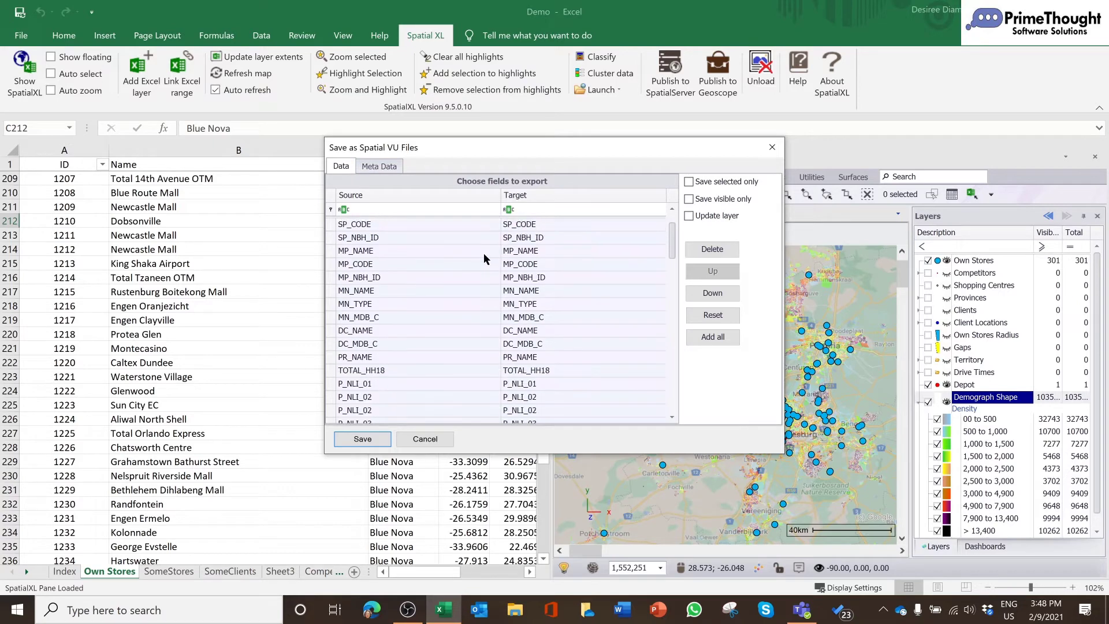
pyautogui.scroll(-10, 479, 286)
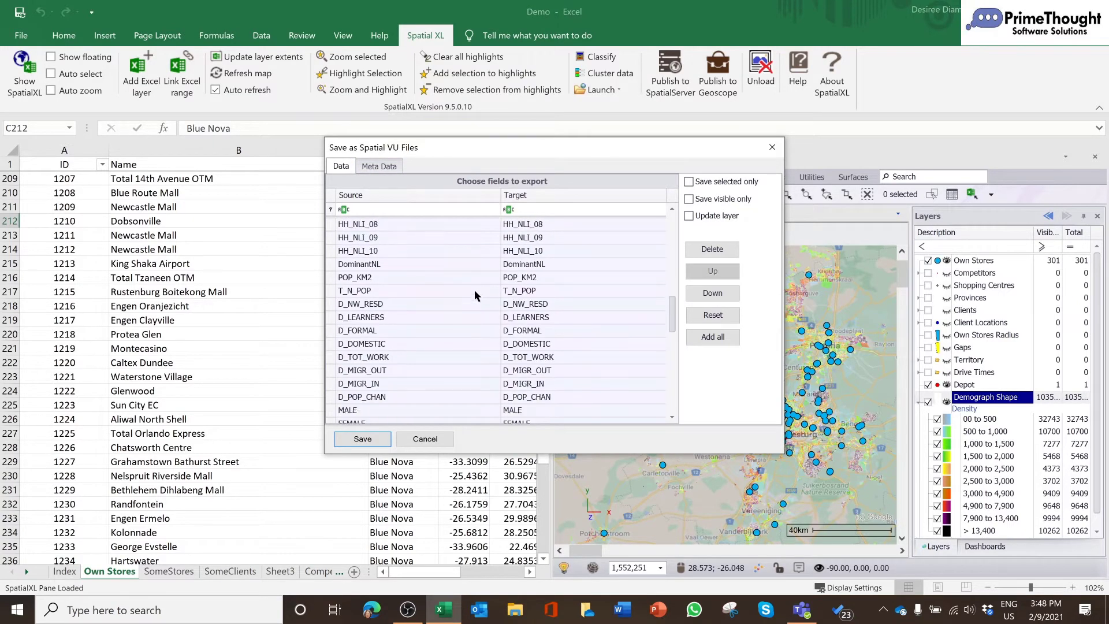
pyautogui.scroll(8, 474, 315)
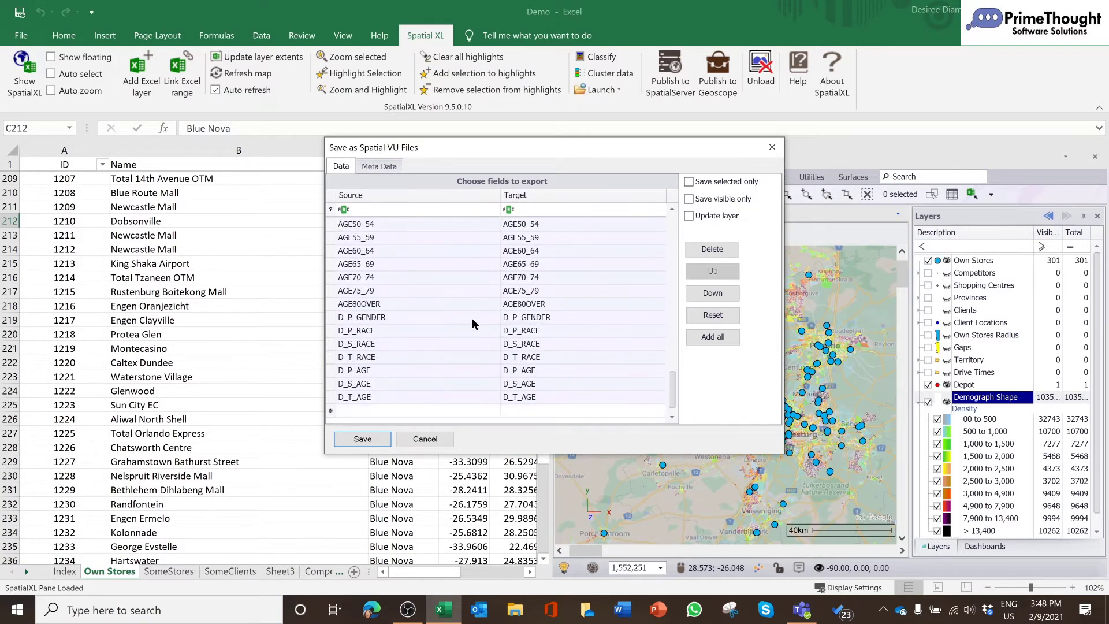
pyautogui.scroll(10, 476, 296)
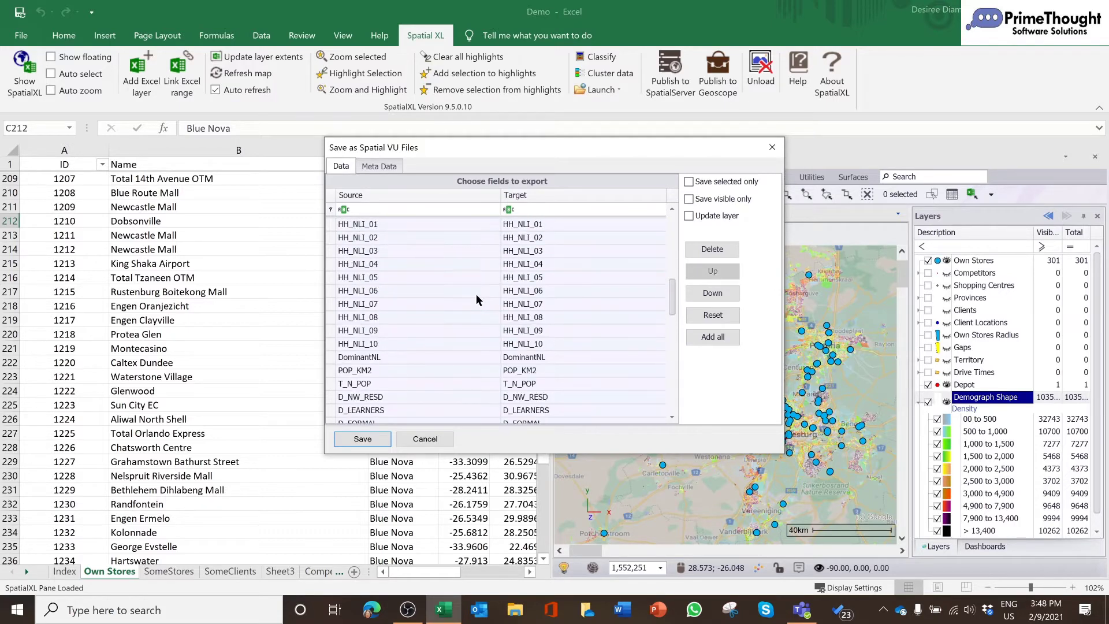
pyautogui.click(384, 166)
pyautogui.click(333, 183)
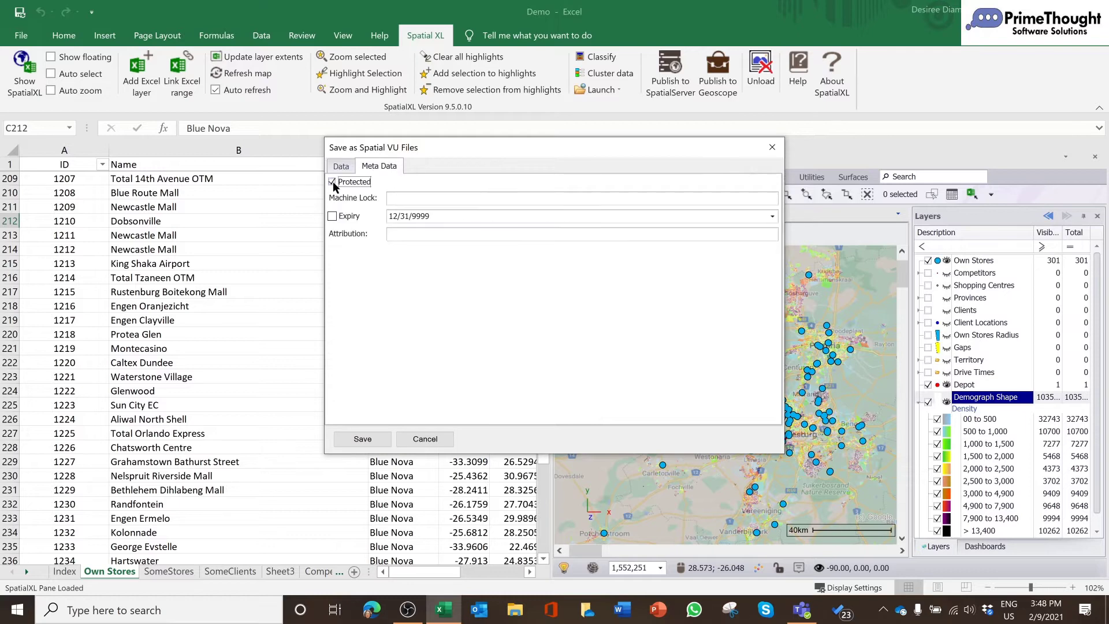
pyautogui.click(403, 199)
pyautogui.write('desireediam')
# Enable the file's expiry, set the date to 2/9/2022 and save the protected Spatial VU file
pyautogui.click(333, 216)
pyautogui.click(424, 215)
pyautogui.click(398, 215)
pyautogui.write('0')
pyautogui.click(402, 215)
pyautogui.write('0')
pyautogui.click(424, 217)
pyautogui.write('2022')
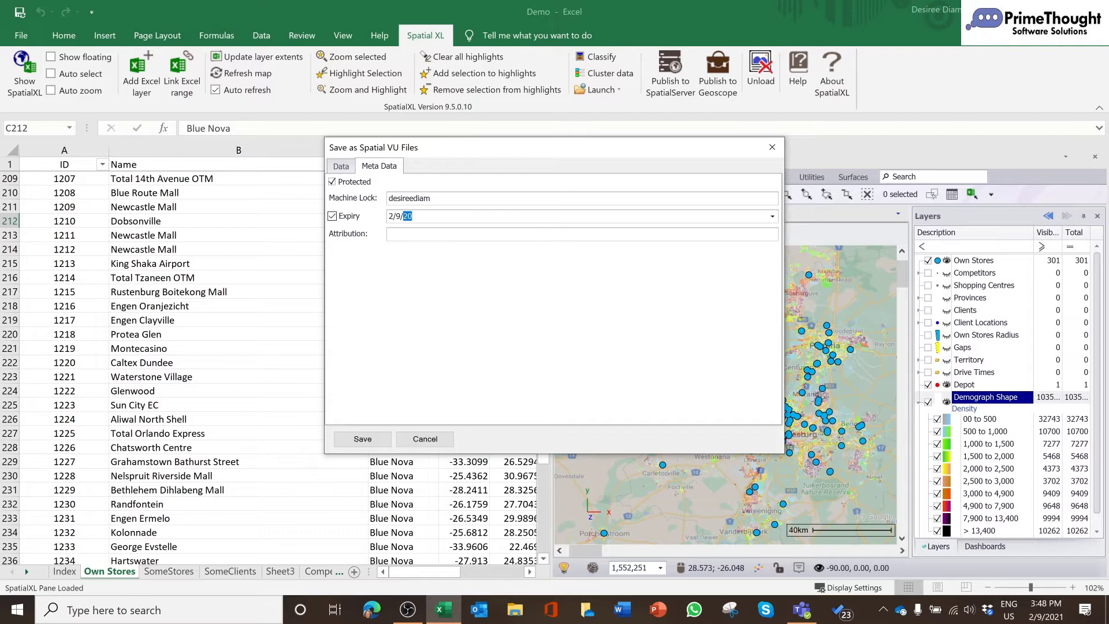
pyautogui.click(392, 235)
pyautogui.click(362, 439)
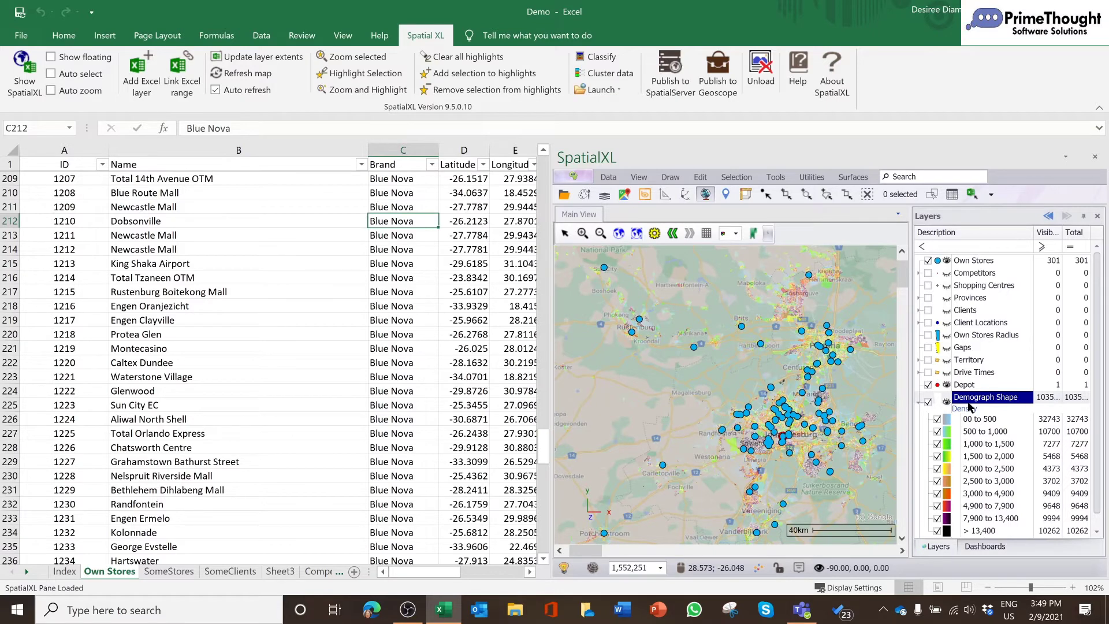
# Hide the original Demograph Shape layer on the map
pyautogui.click(928, 401)
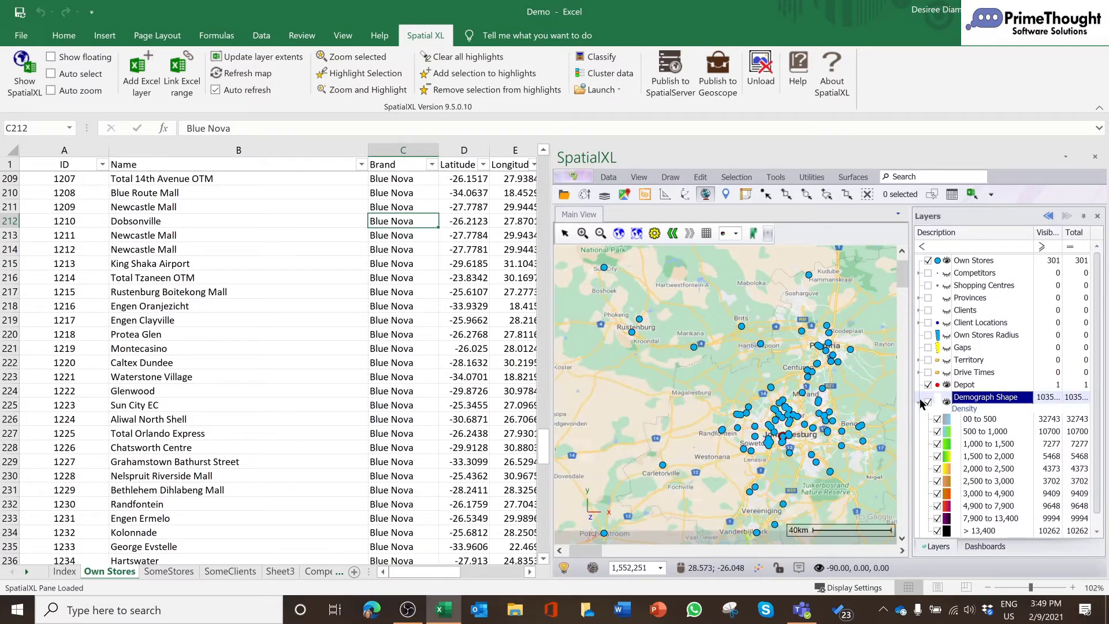
# Remove the Demograph Shape layer from the map without saving its changes
pyautogui.click(918, 404)
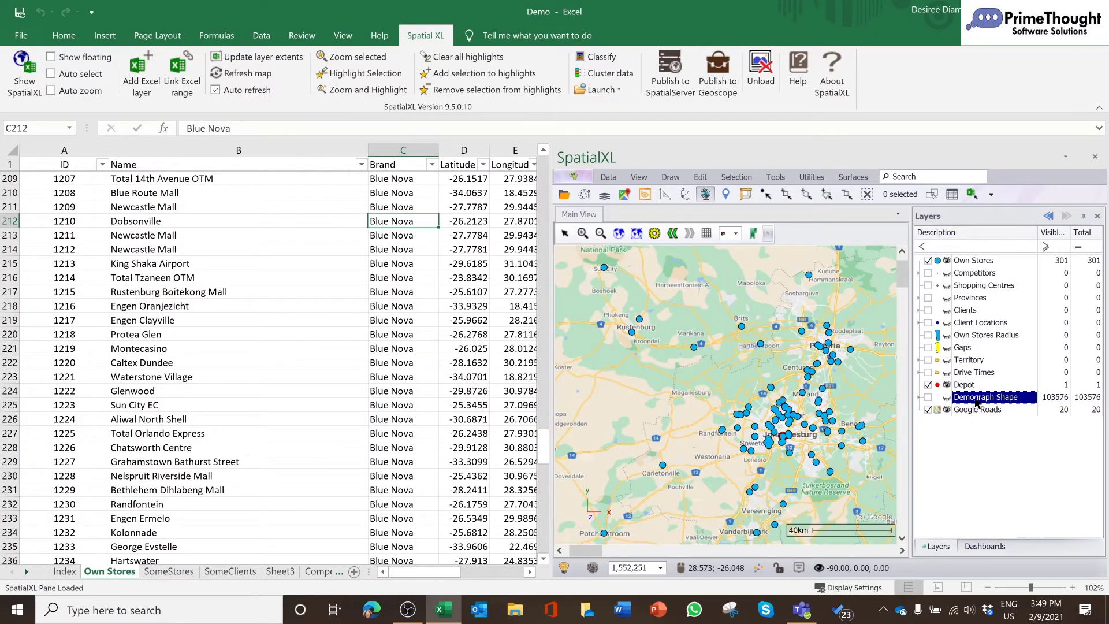
pyautogui.rightClick(979, 404)
pyautogui.click(1019, 431)
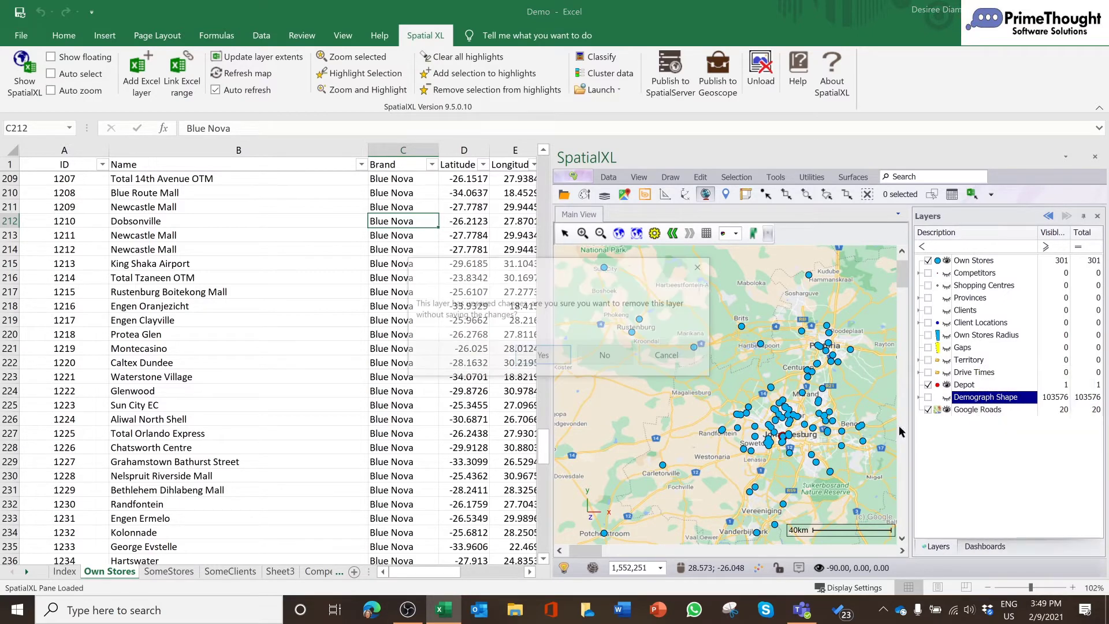
pyautogui.click(545, 359)
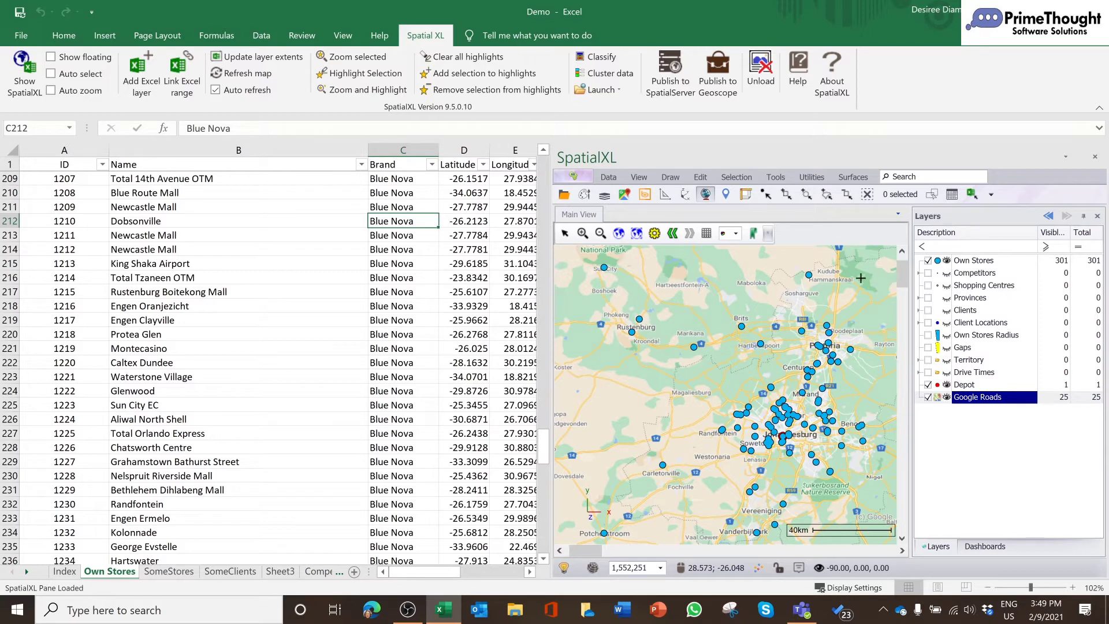
# Switch to File Explorer, open the ProtectedSVUs folder inside GTI and load Demograph Protected.svu onto the SpatialXL map
pyautogui.click(522, 614)
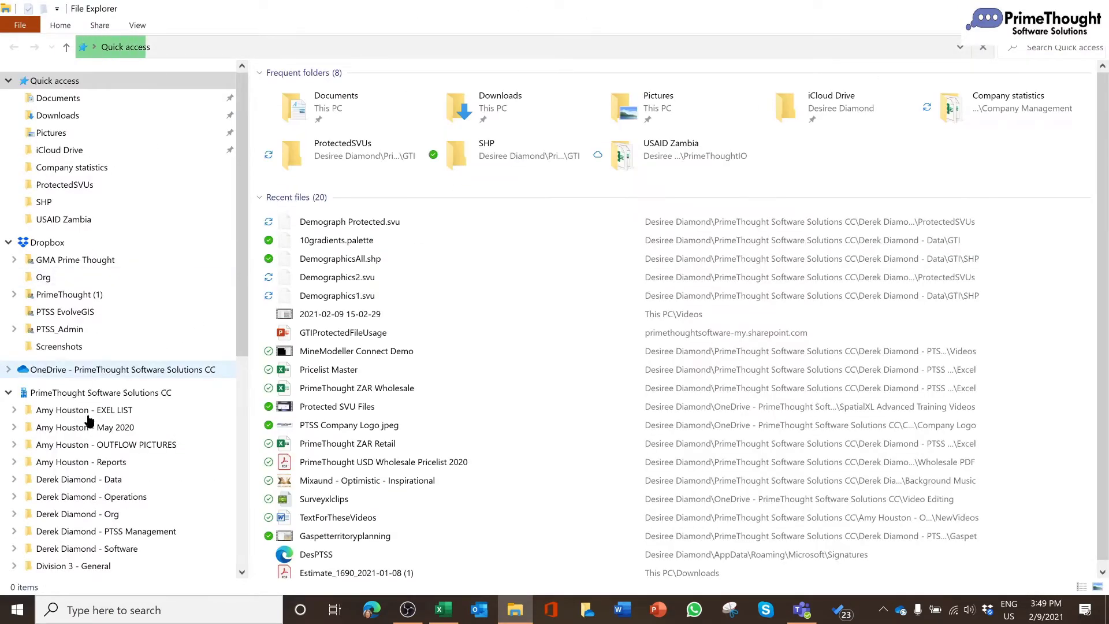
pyautogui.scroll(-1, 115, 387)
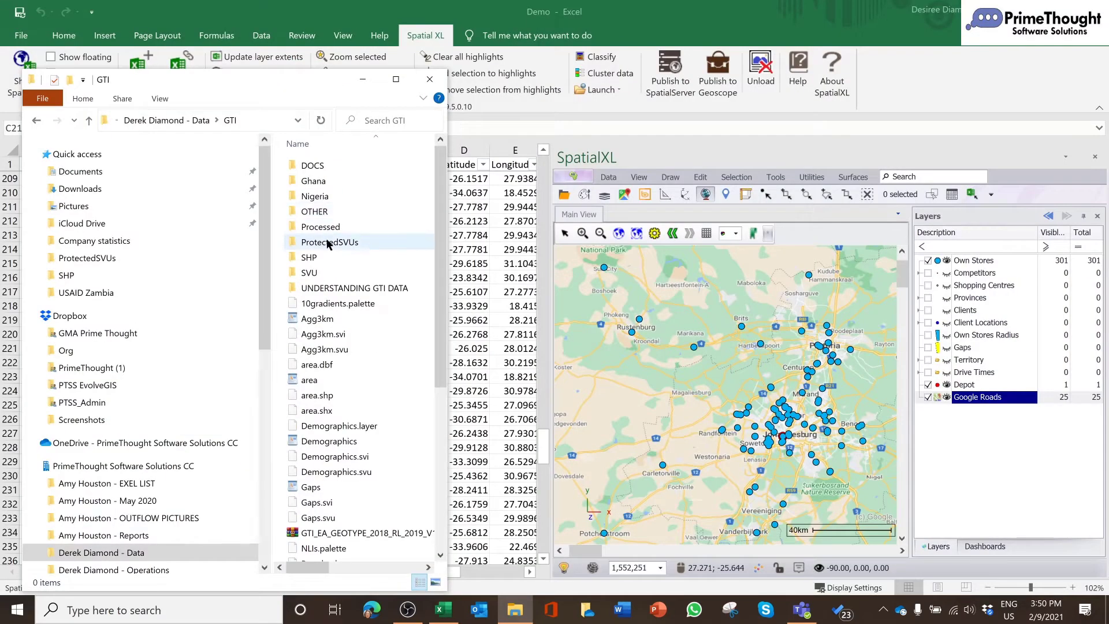
pyautogui.doubleClick(327, 240)
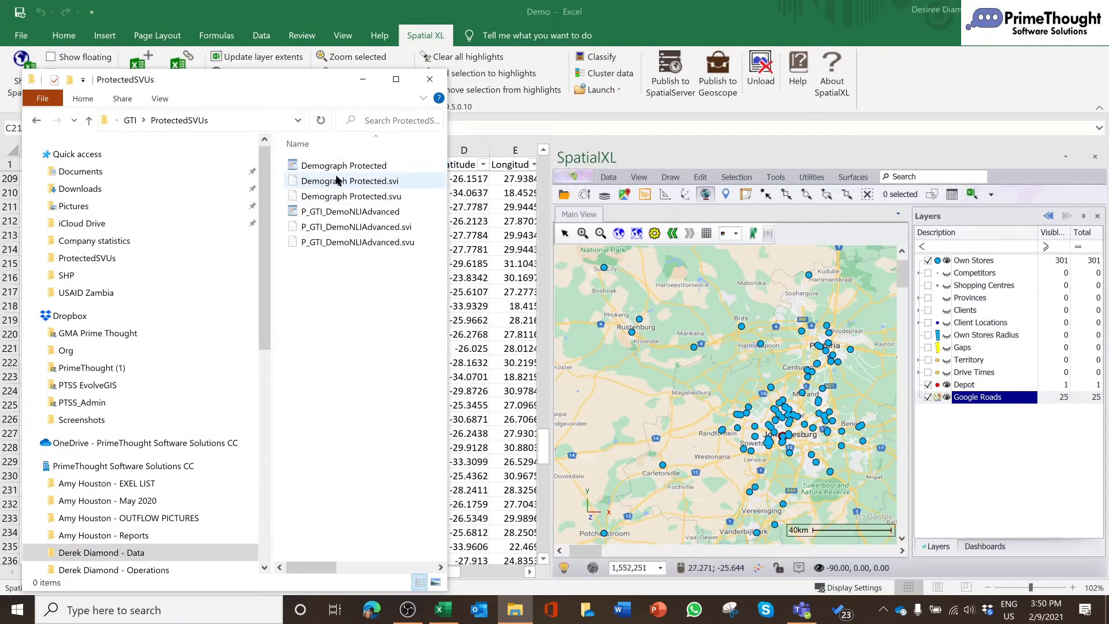
pyautogui.click(328, 196)
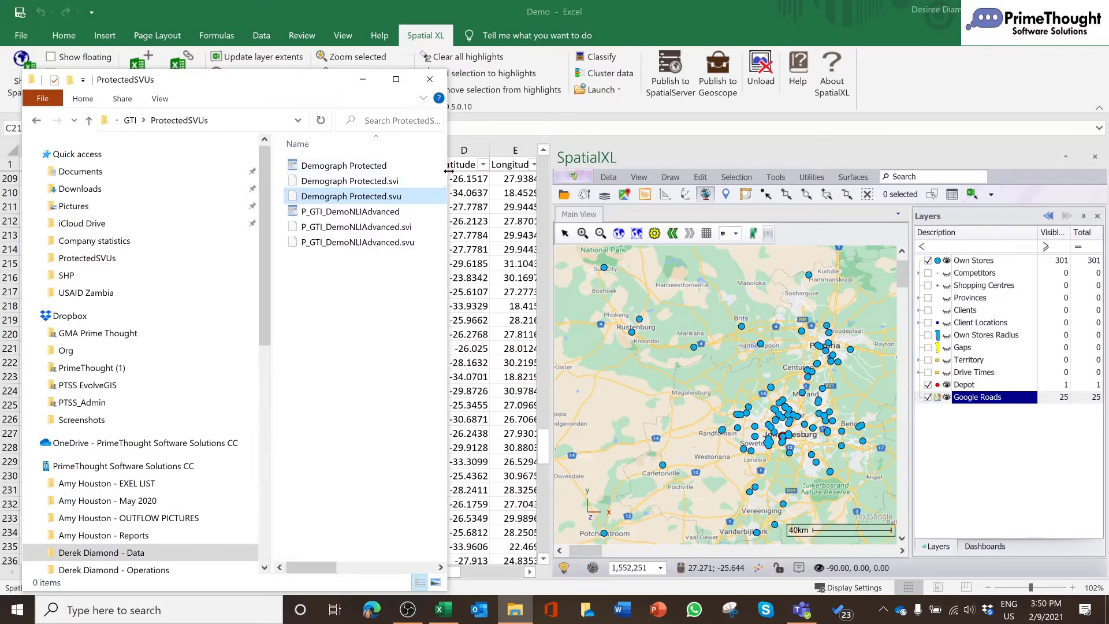
pyautogui.moveTo(446, 170); pyautogui.dragTo(899, 143)
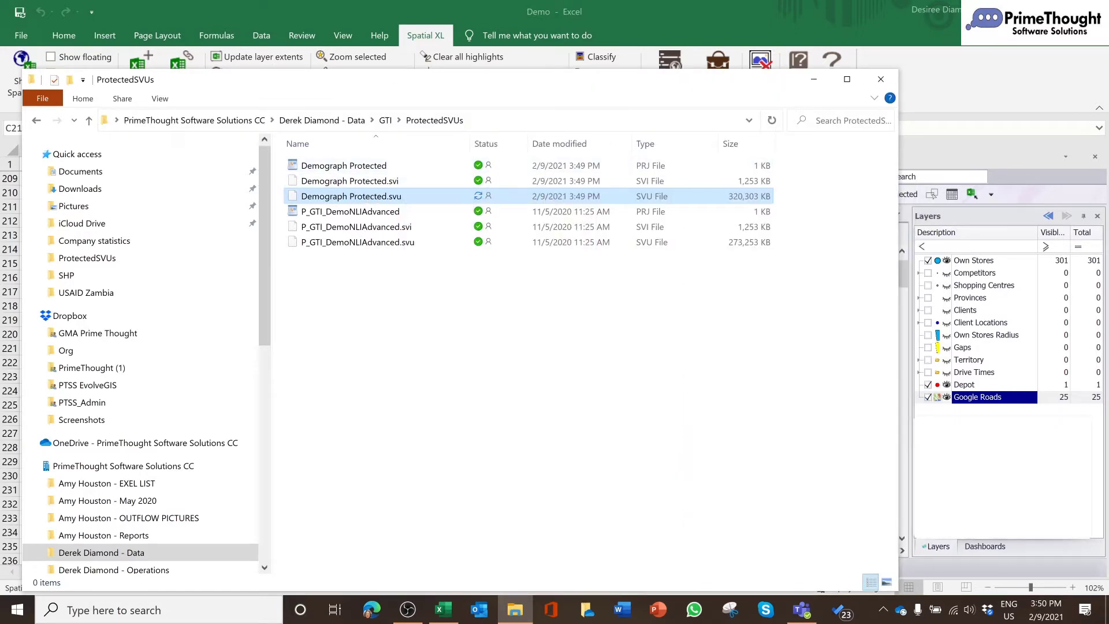
pyautogui.click(880, 79)
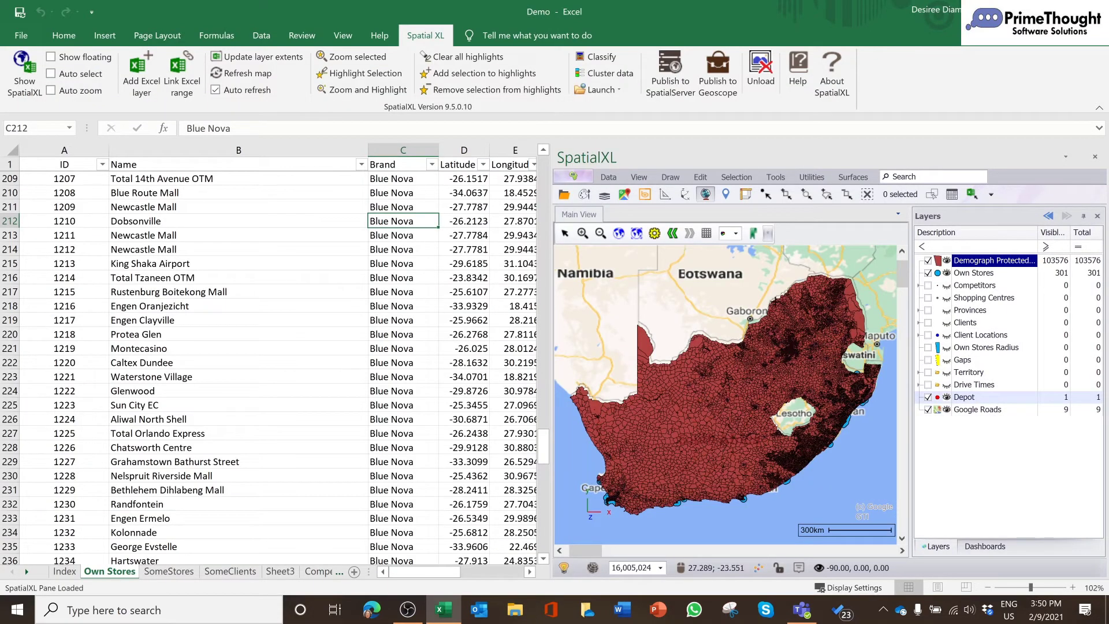
# Create a new theme named Pop density in the Demograph Protected layer's thematic properties
pyautogui.rightClick(979, 264)
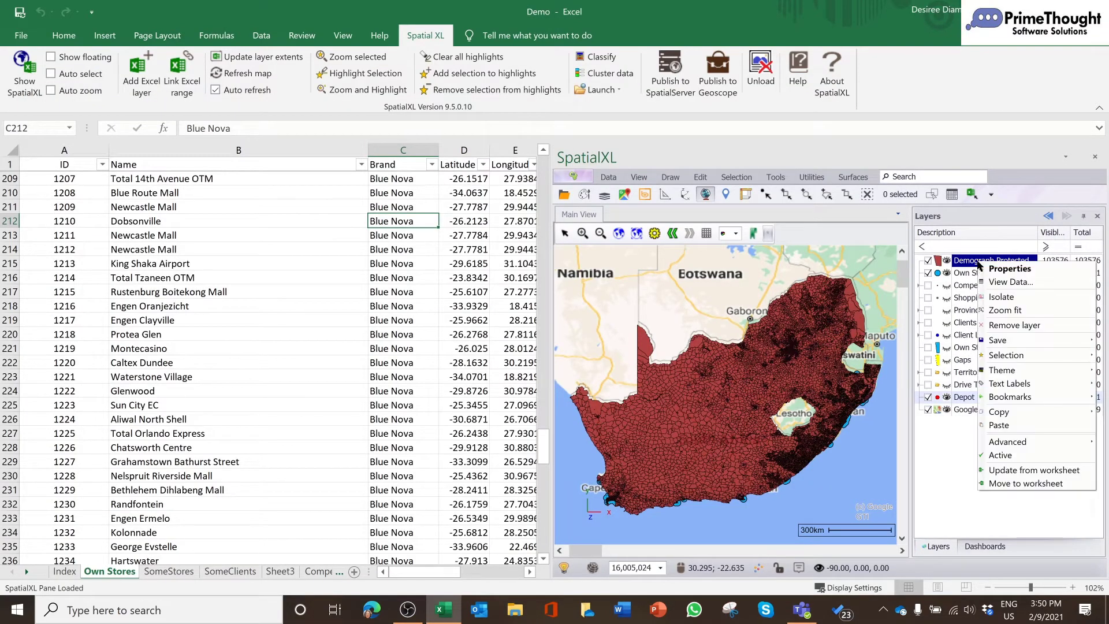
pyautogui.click(995, 269)
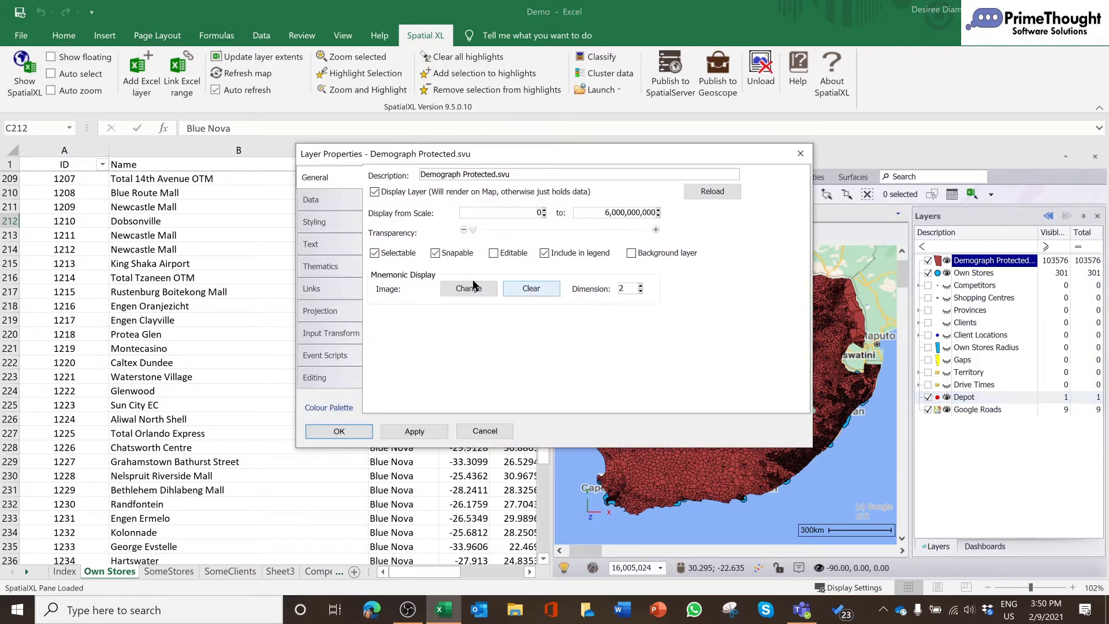
pyautogui.click(321, 266)
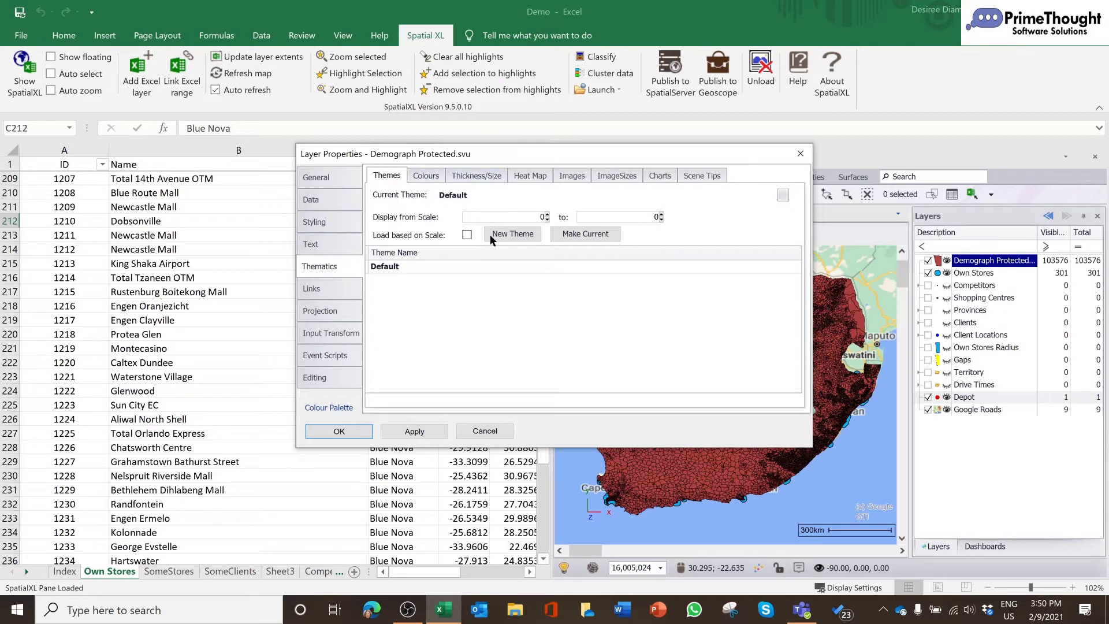
pyautogui.click(507, 236)
pyautogui.write('Inc')
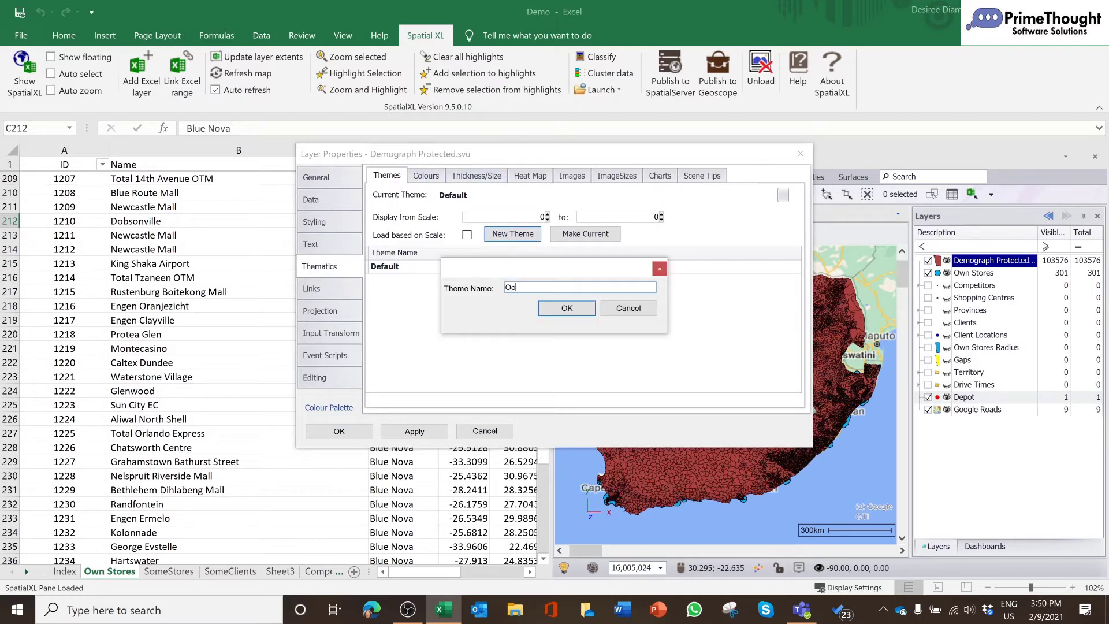
pyautogui.press('BackSpace')
pyautogui.press('BackSpace')
pyautogui.press('BackSpace')
pyautogui.write('Pop density')
pyautogui.press('Return')
# Choose POP_KM2 as the colour column for the Pop density theme
pyautogui.click(427, 176)
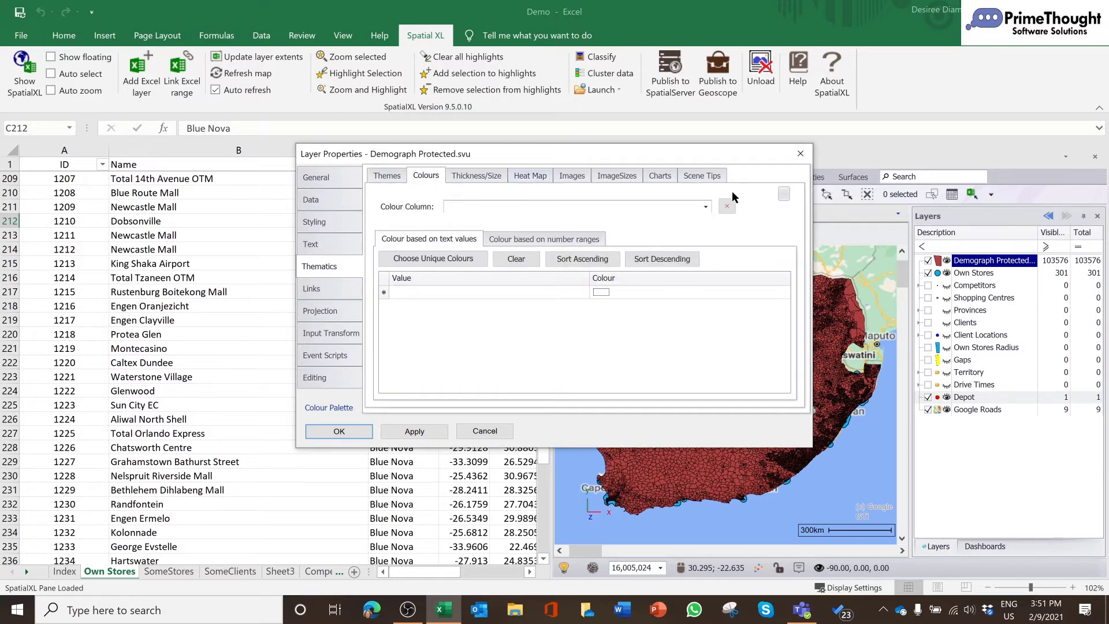
pyautogui.click(706, 206)
pyautogui.scroll(-3, 566, 337)
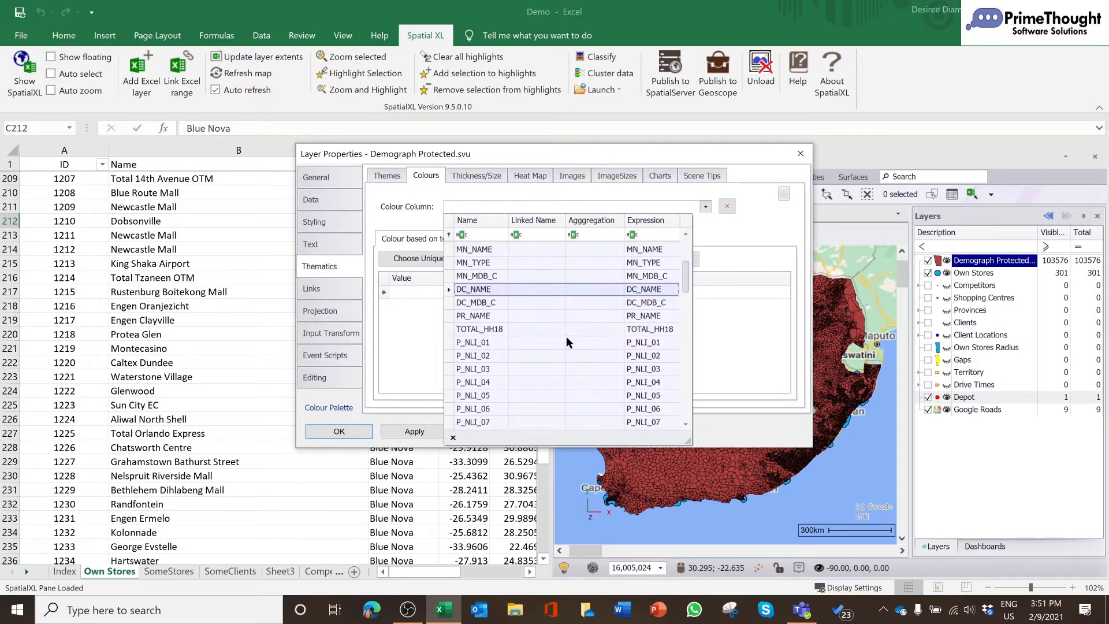
pyautogui.scroll(-5, 557, 324)
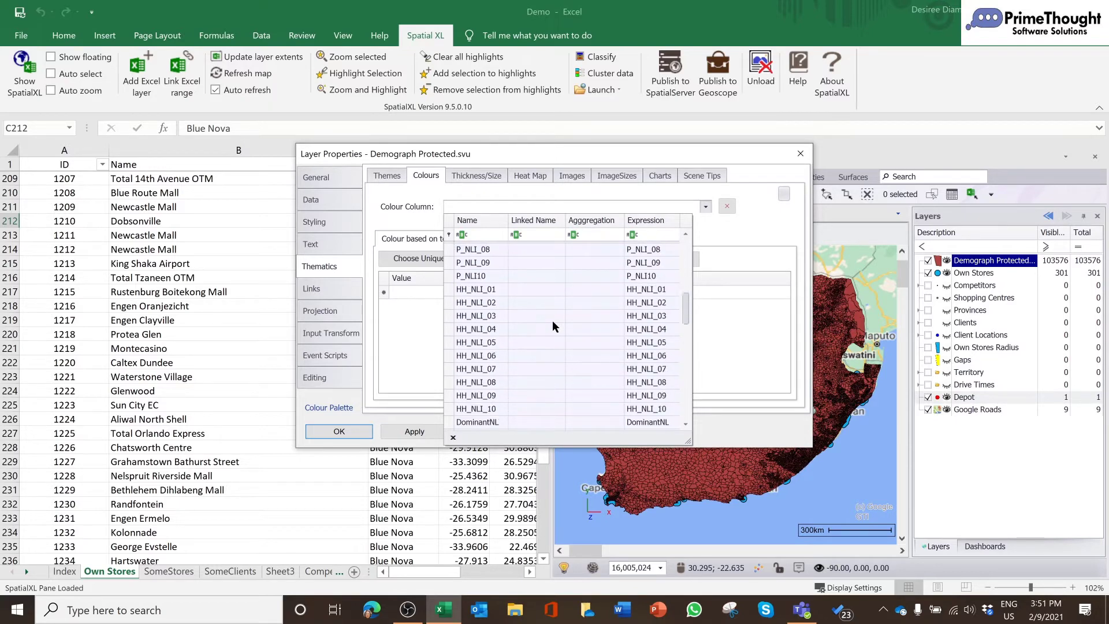
pyautogui.scroll(-2, 553, 320)
pyautogui.click(549, 355)
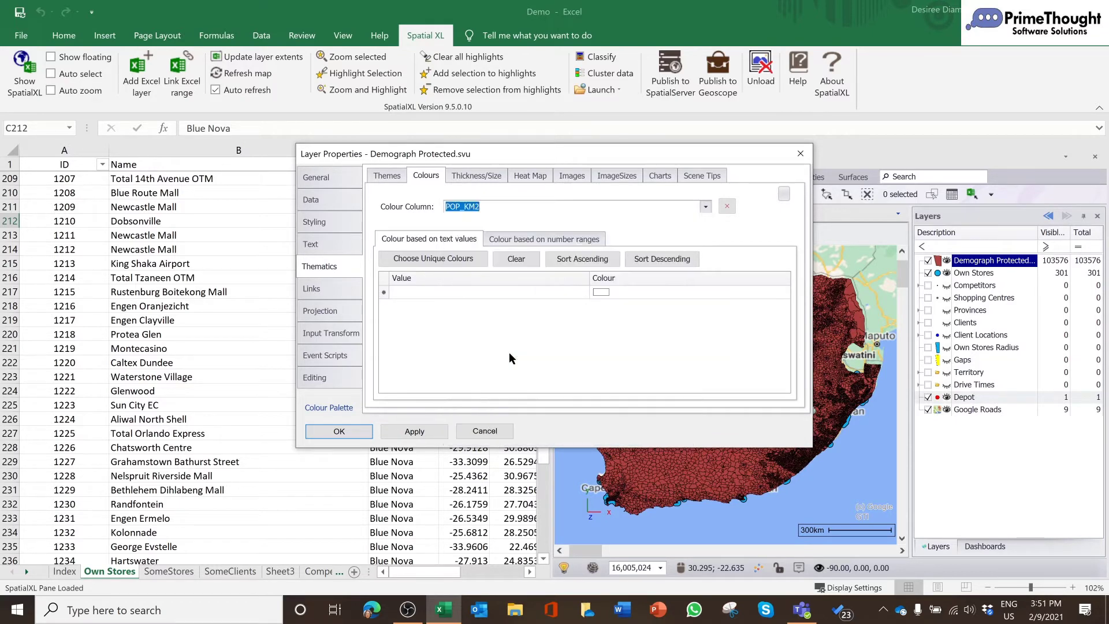
# Colour the theme by number ranges, set the autofill values to 10 and generate the ranges with Best Fill
pyautogui.click(552, 239)
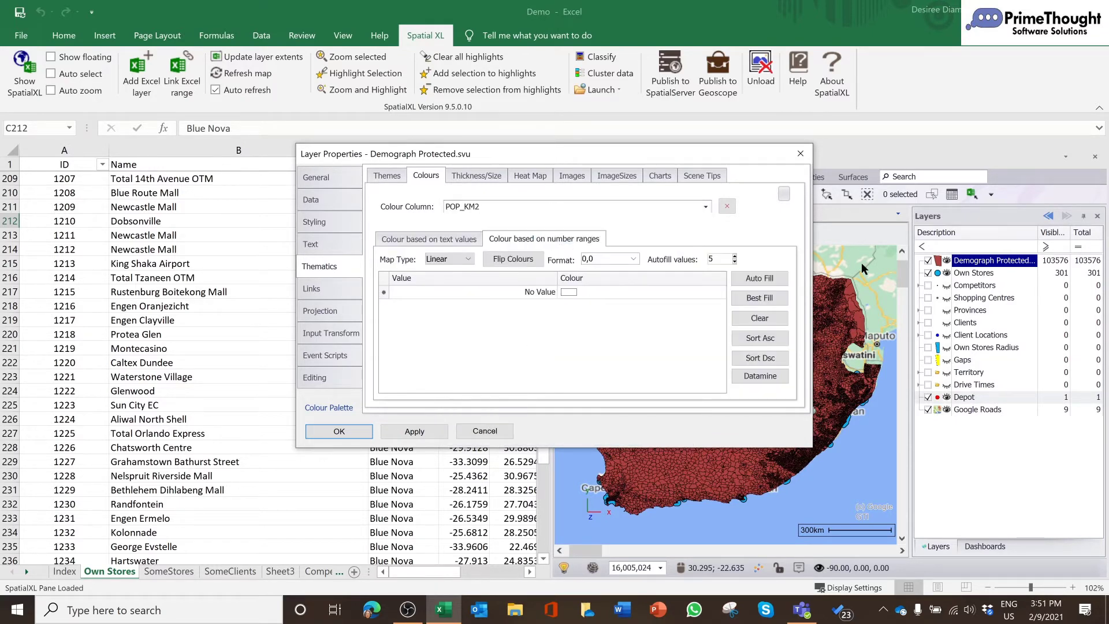
pyautogui.doubleClick(726, 260)
pyautogui.click(767, 297)
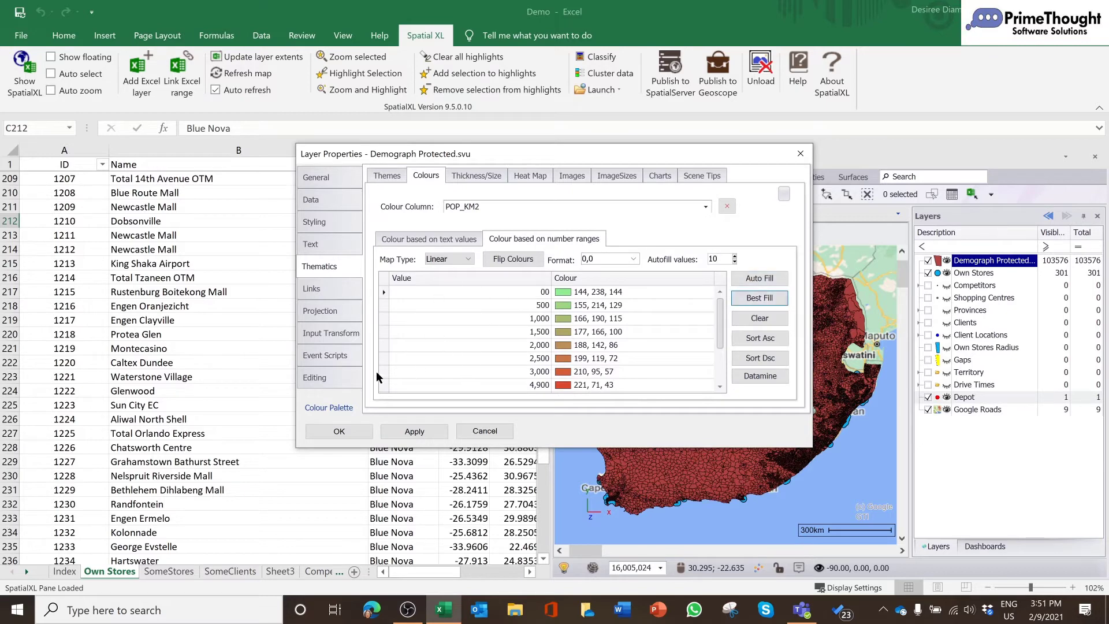
# Apply the 10gradients colour palette to the number ranges and confirm the layer properties
pyautogui.click(342, 408)
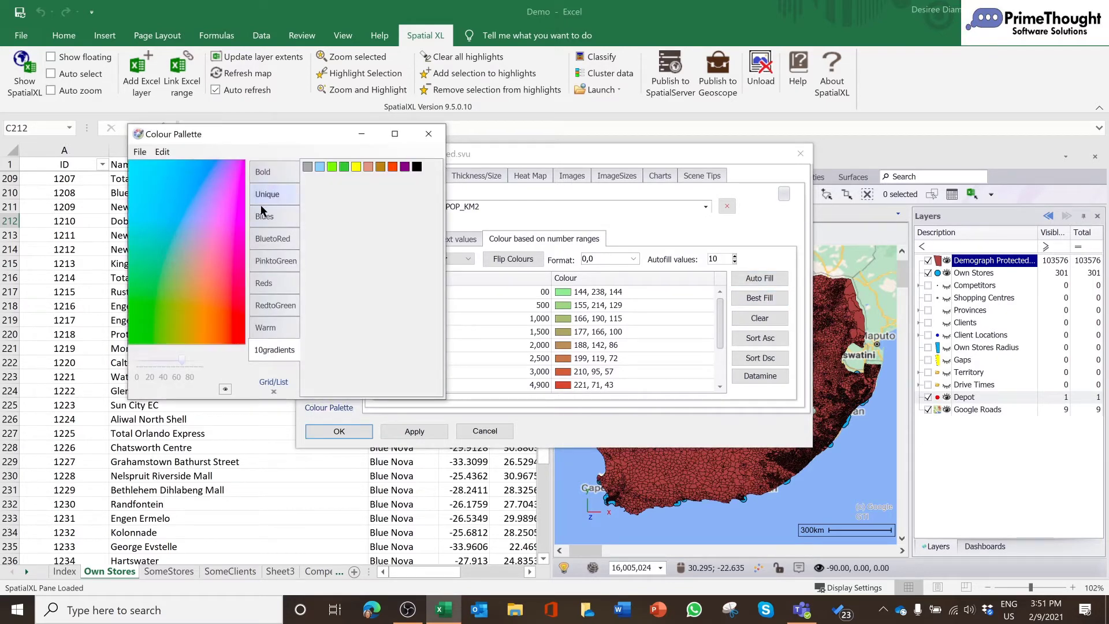
pyautogui.moveTo(262, 355); pyautogui.dragTo(558, 291)
pyautogui.click(429, 134)
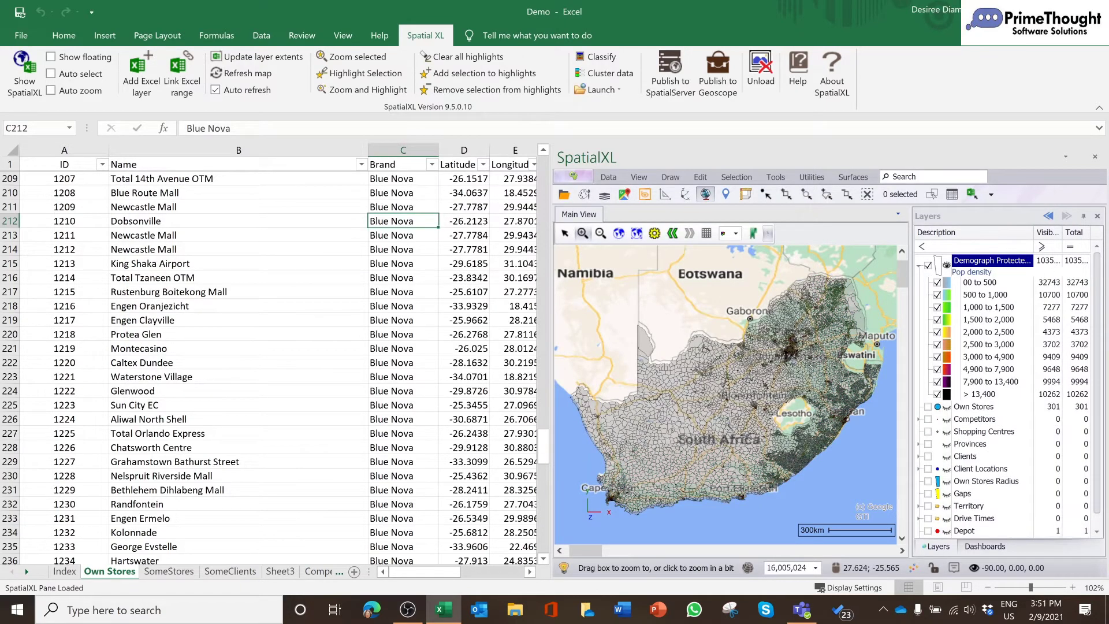
# Make the Demograph Protected layer semi-transparent and remove the borders of its polygons
pyautogui.moveTo(783, 341); pyautogui.dragTo(807, 363)
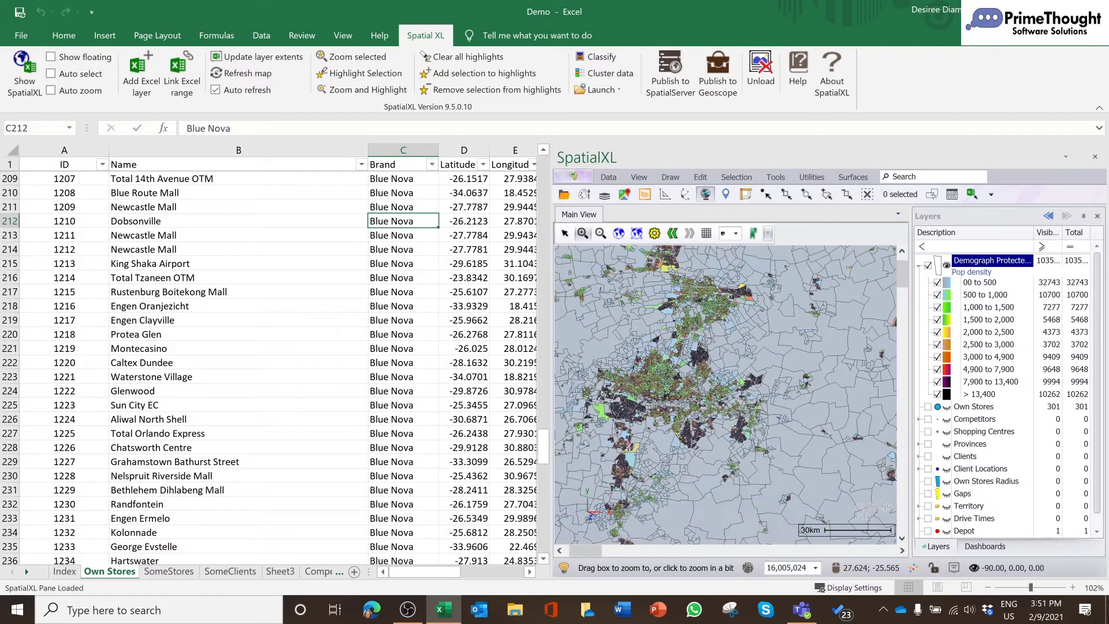
pyautogui.moveTo(664, 308); pyautogui.dragTo(702, 342)
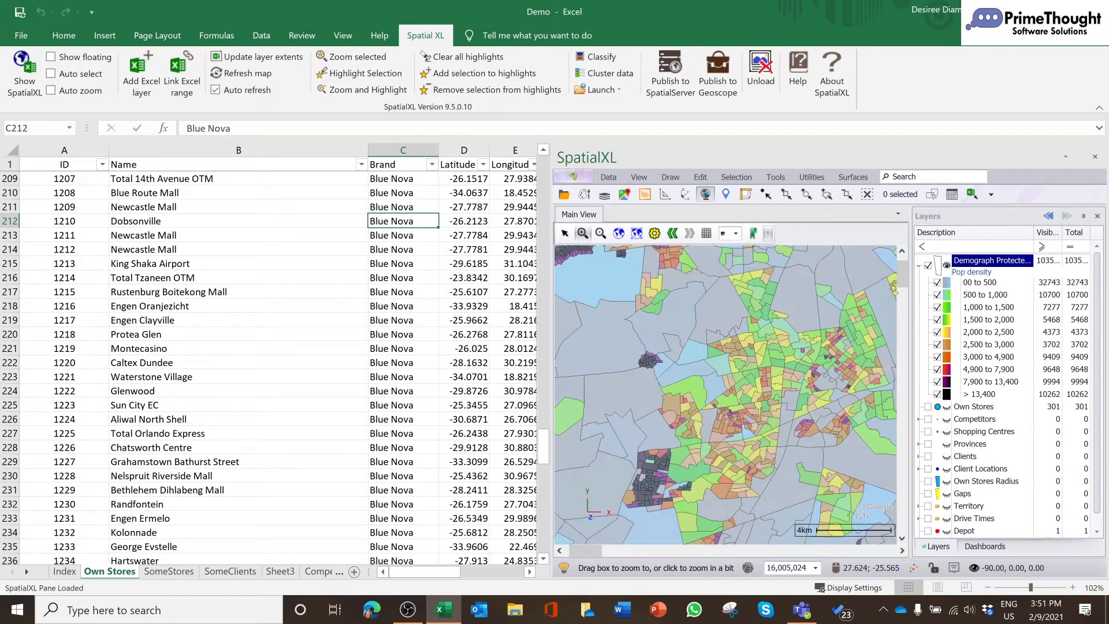
pyautogui.rightClick(959, 264)
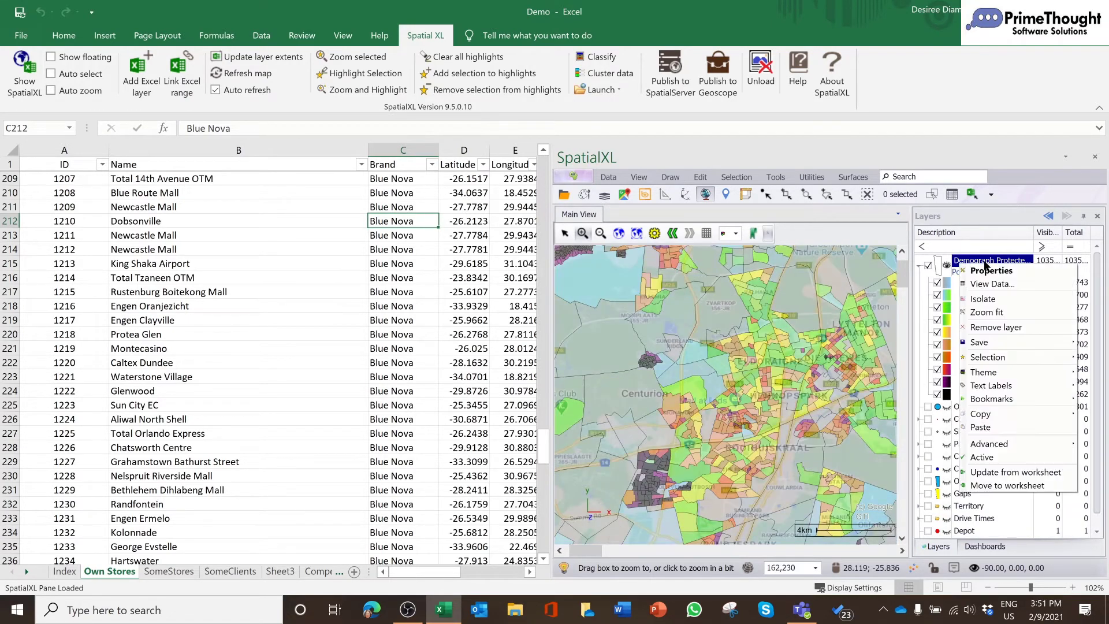
pyautogui.click(990, 271)
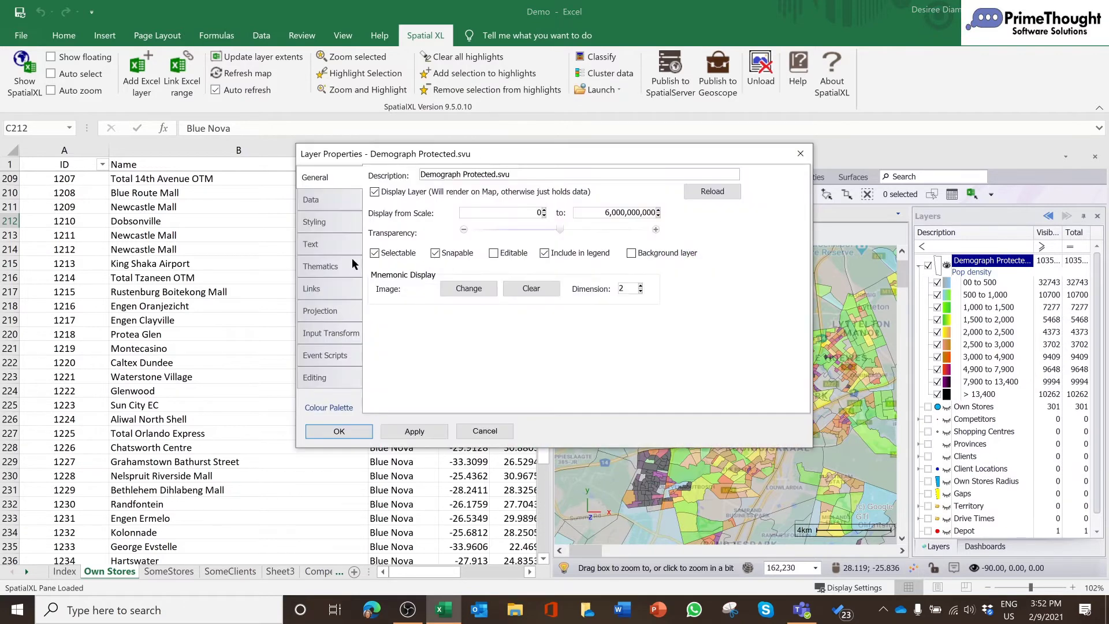
pyautogui.click(319, 231)
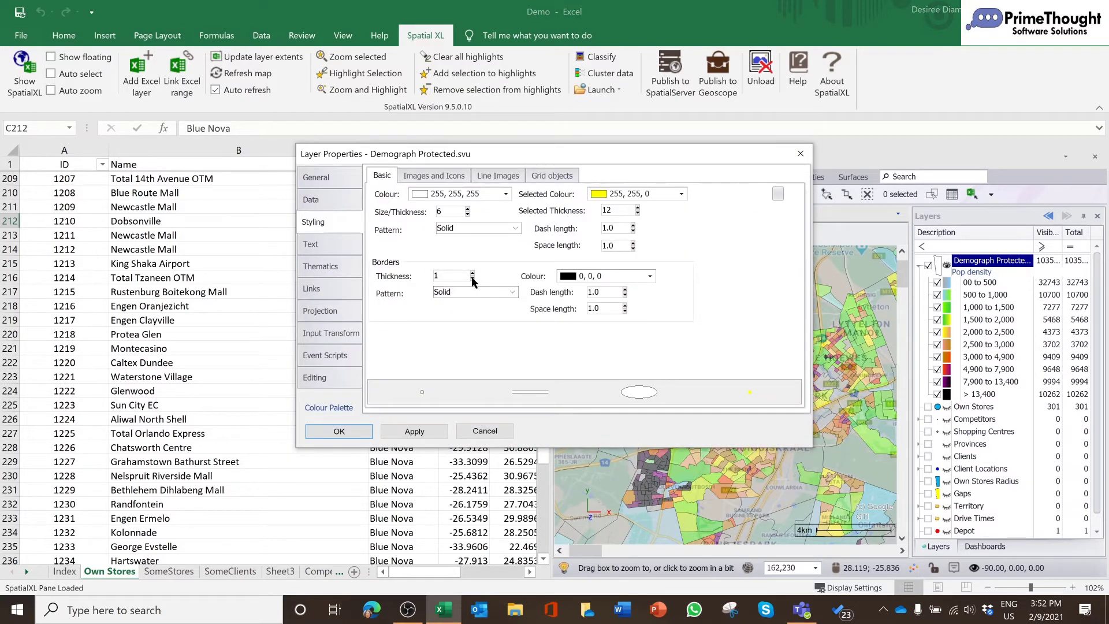
pyautogui.press('Return')
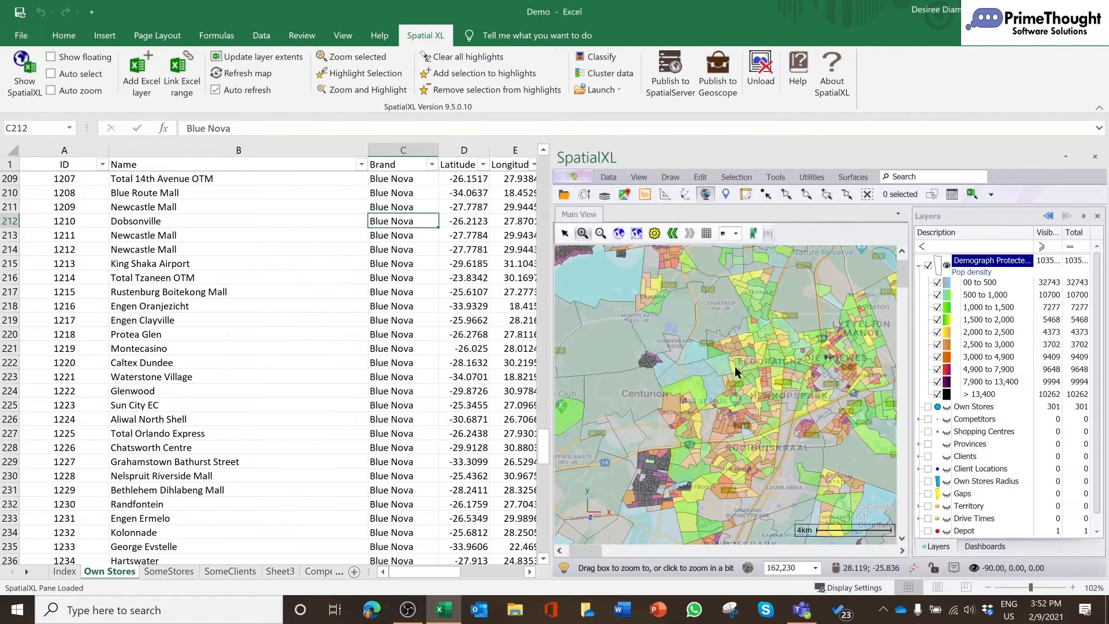
pyautogui.click(715, 336)
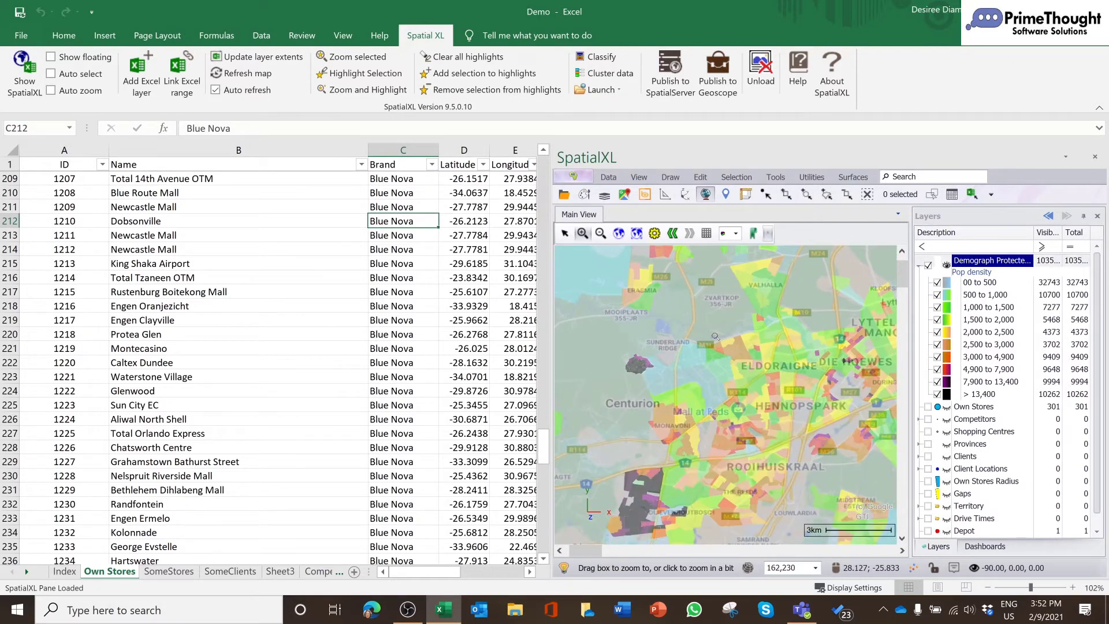
pyautogui.scroll(-1, 715, 336)
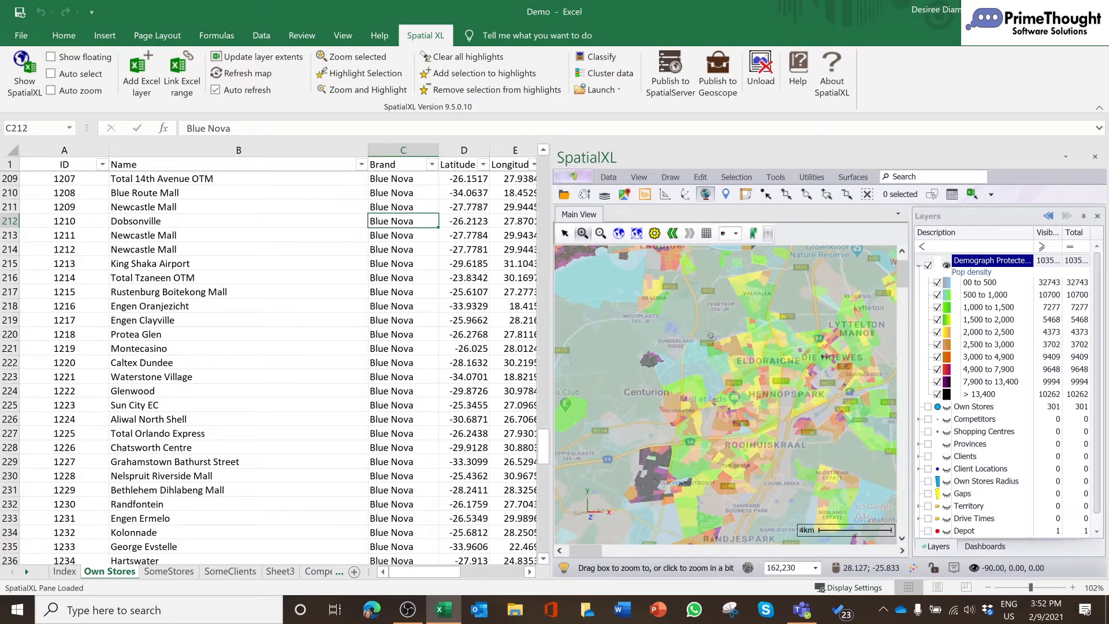
pyautogui.scroll(-1, 712, 336)
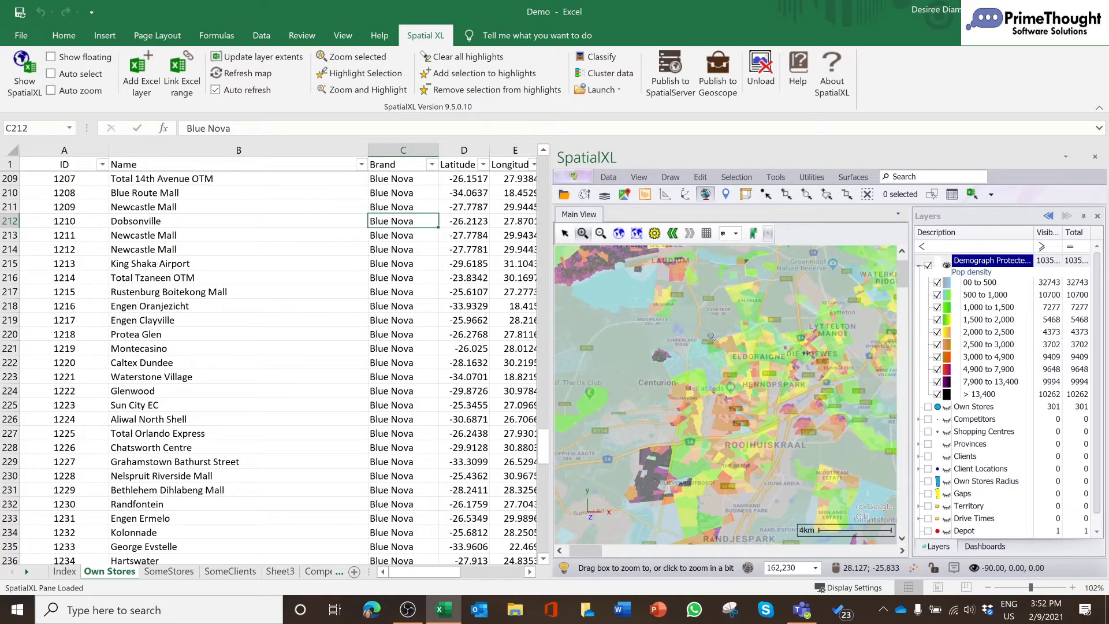
# Try to save the Demograph Protected layer's data as a Spatial VU file named Demograph Protected2
pyautogui.rightClick(1000, 261)
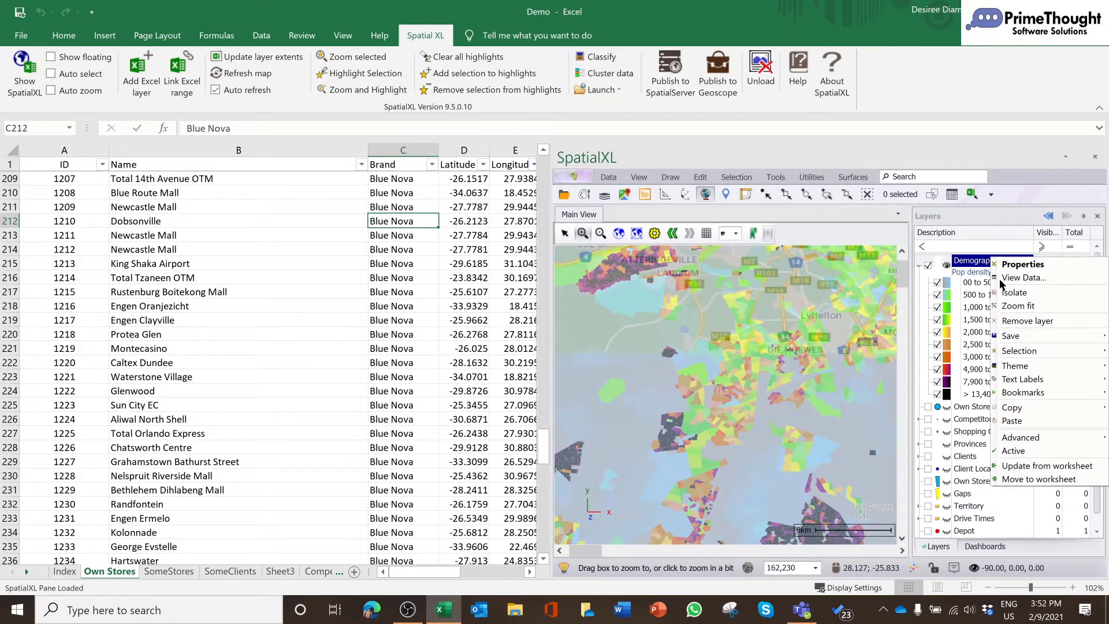
pyautogui.moveTo(1017, 341)
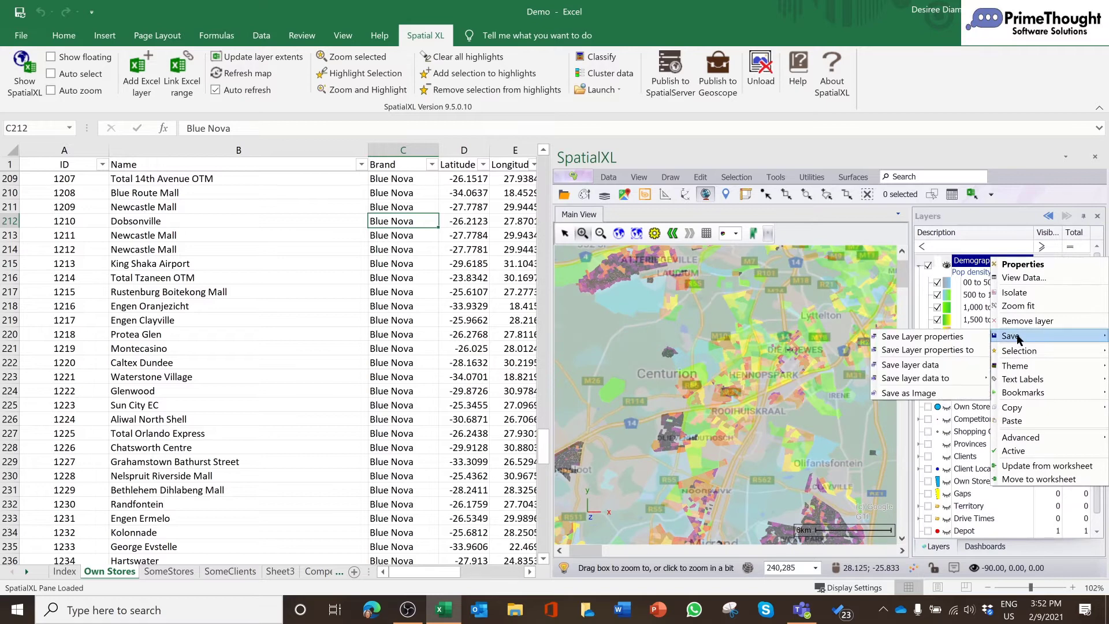
pyautogui.moveTo(953, 381)
pyautogui.click(1015, 378)
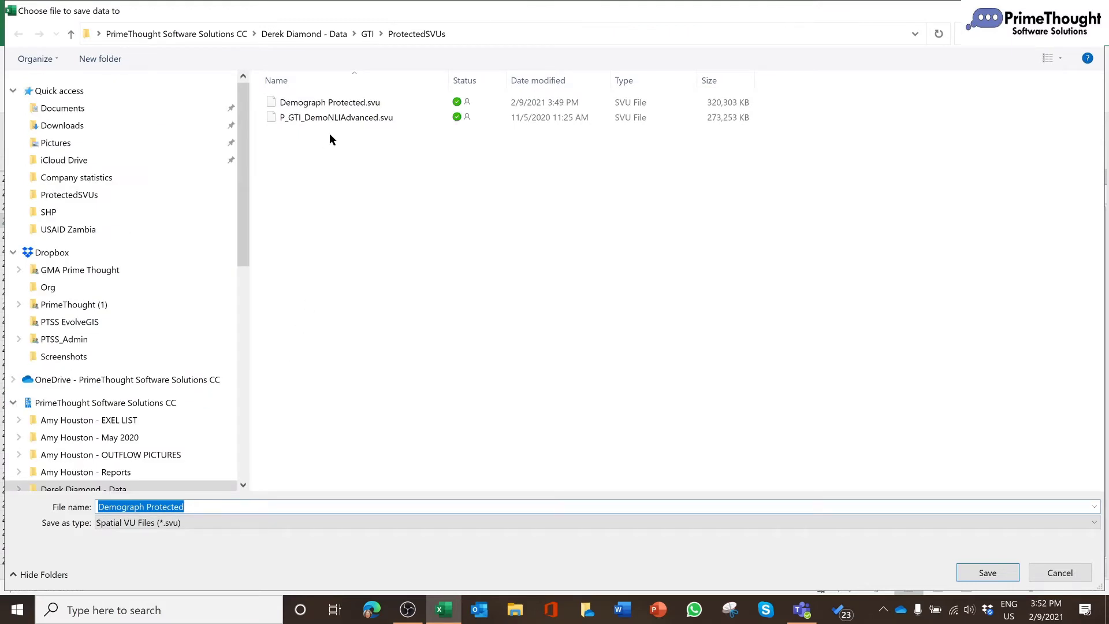
pyautogui.click(169, 523)
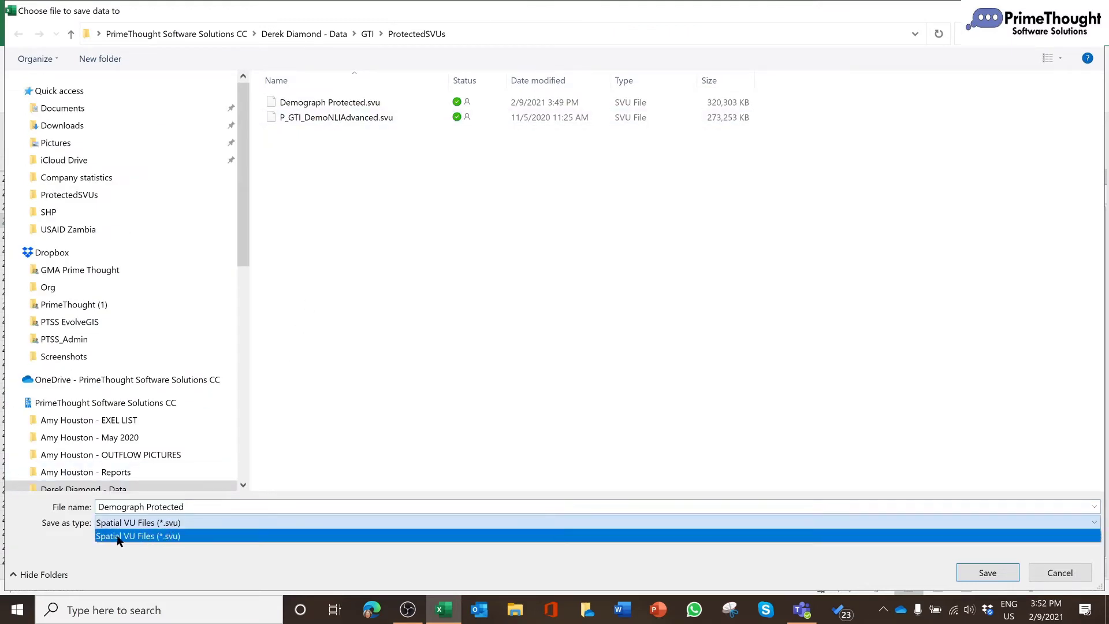
pyautogui.click(196, 505)
pyautogui.click(200, 505)
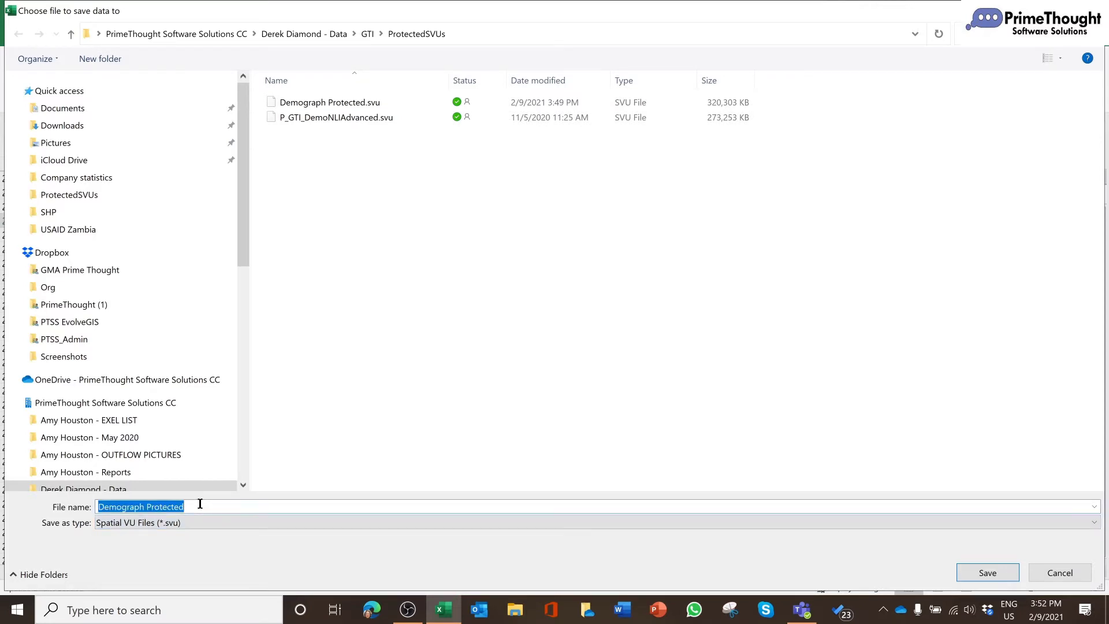
pyautogui.click(200, 504)
pyautogui.write('2')
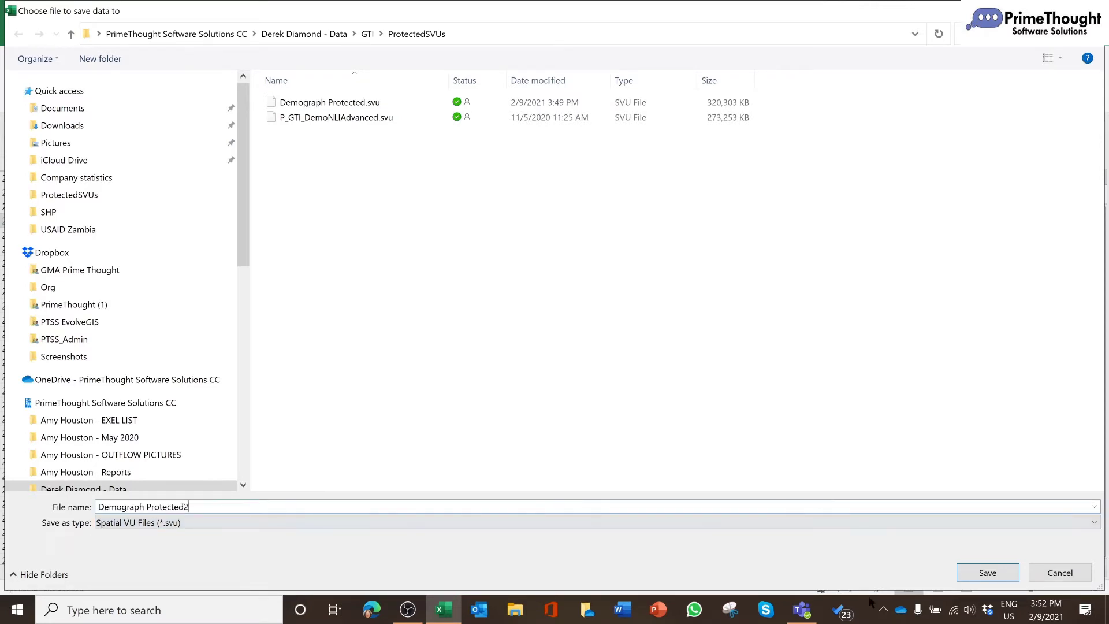
pyautogui.click(982, 572)
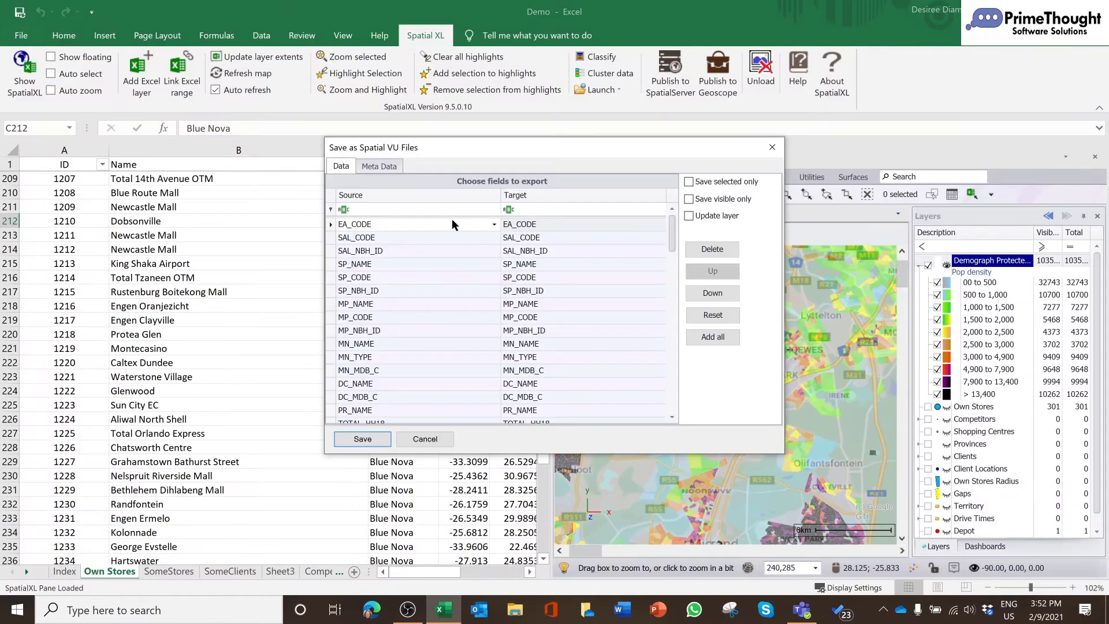
# Examine the protection, machine lock, expiry and attribution metadata of the export and close it without saving
pyautogui.click(382, 166)
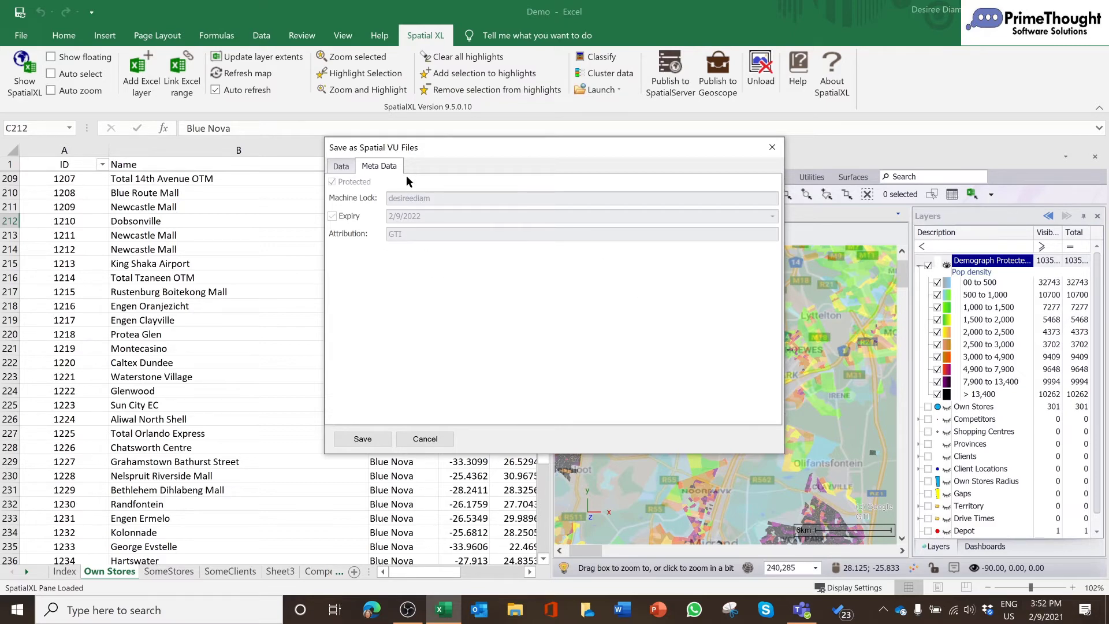
pyautogui.click(779, 152)
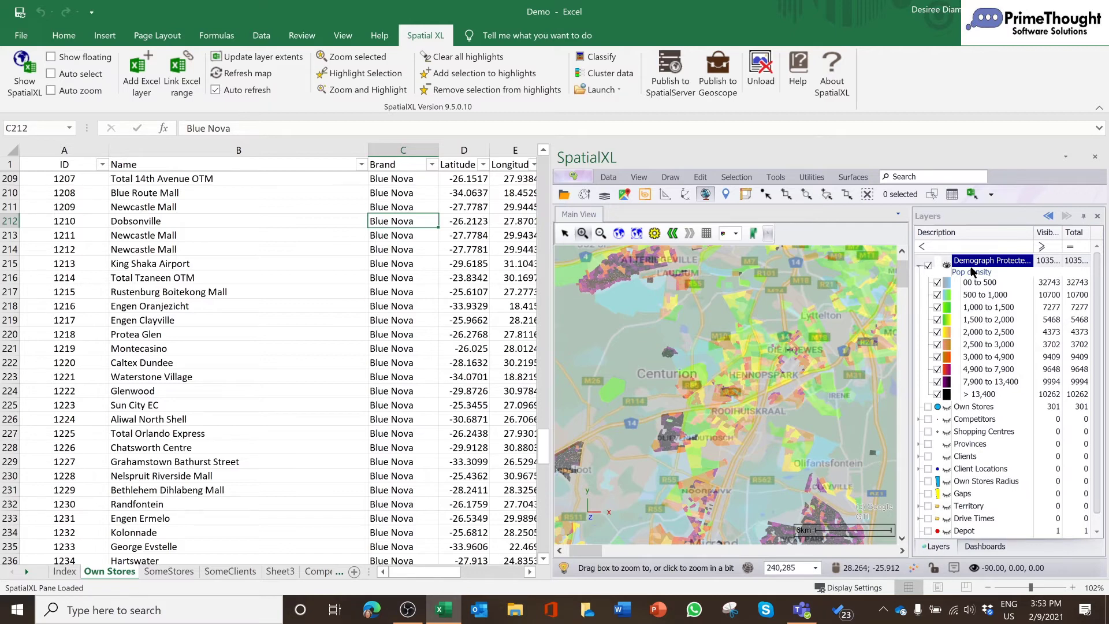
pyautogui.click(919, 265)
pyautogui.click(920, 266)
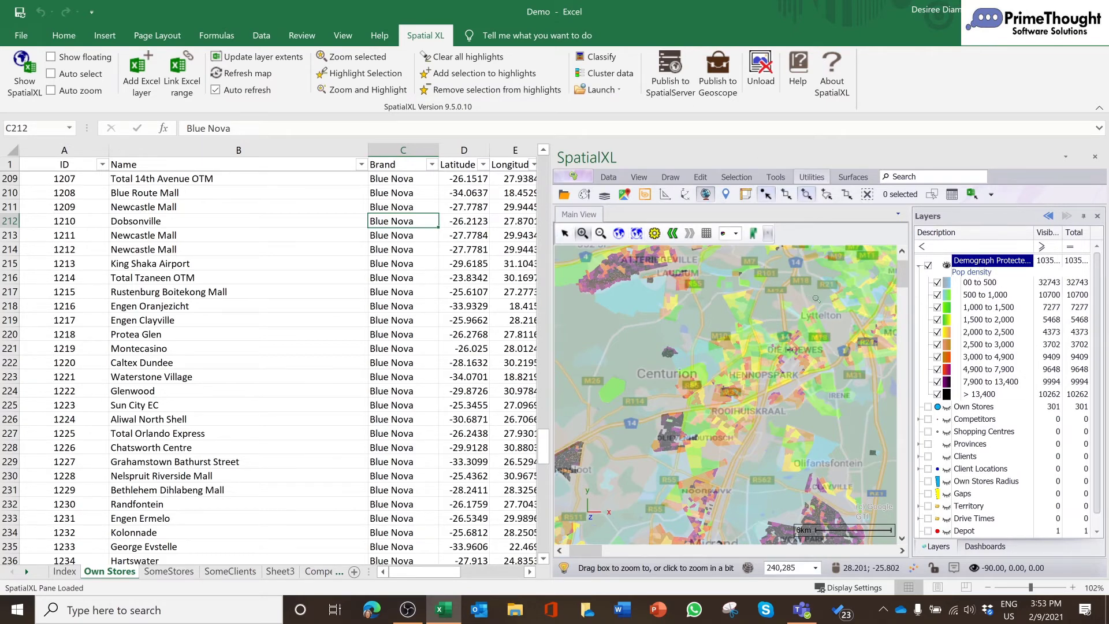
# Draw a filled circle with a radius of about 1717 m just northeast of Centurion and add it to a new layer
pyautogui.click(770, 301)
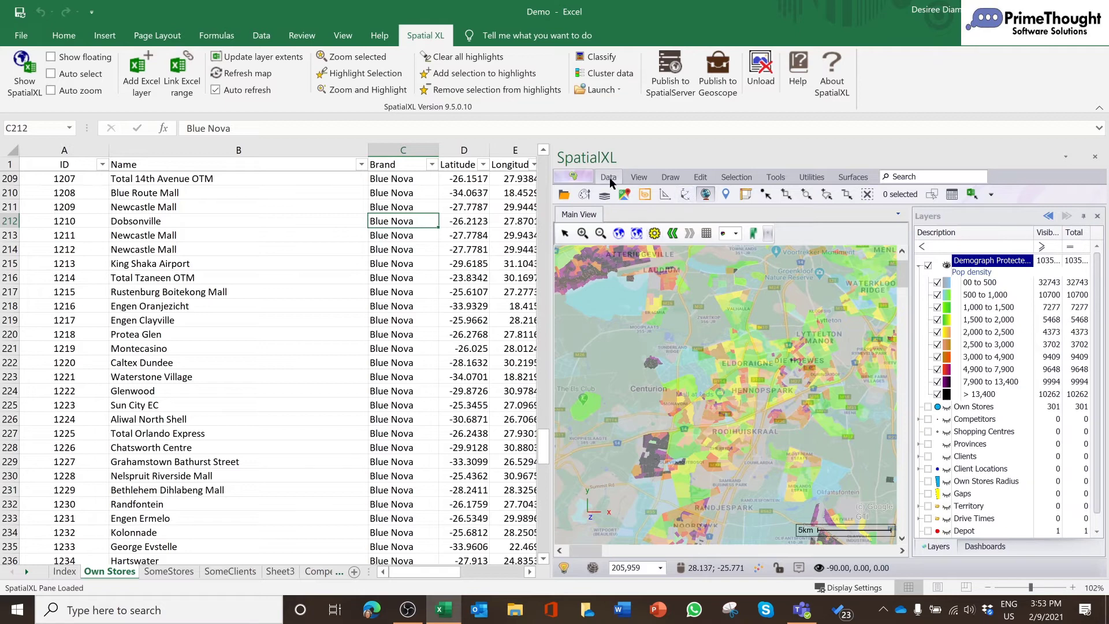
pyautogui.click(673, 178)
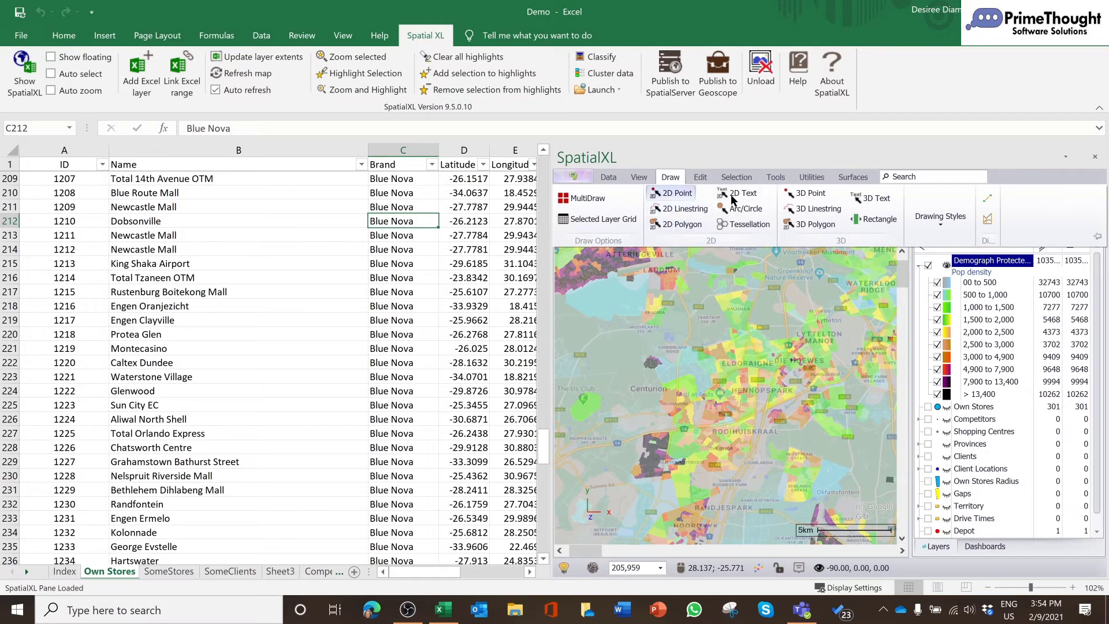
pyautogui.click(745, 208)
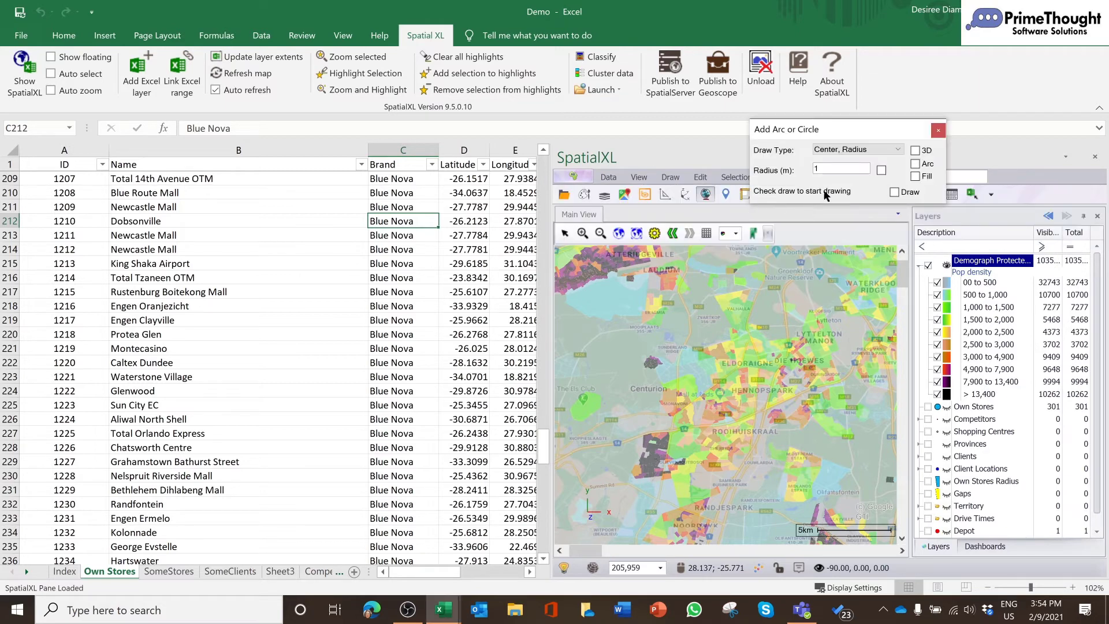
pyautogui.click(916, 177)
pyautogui.click(894, 192)
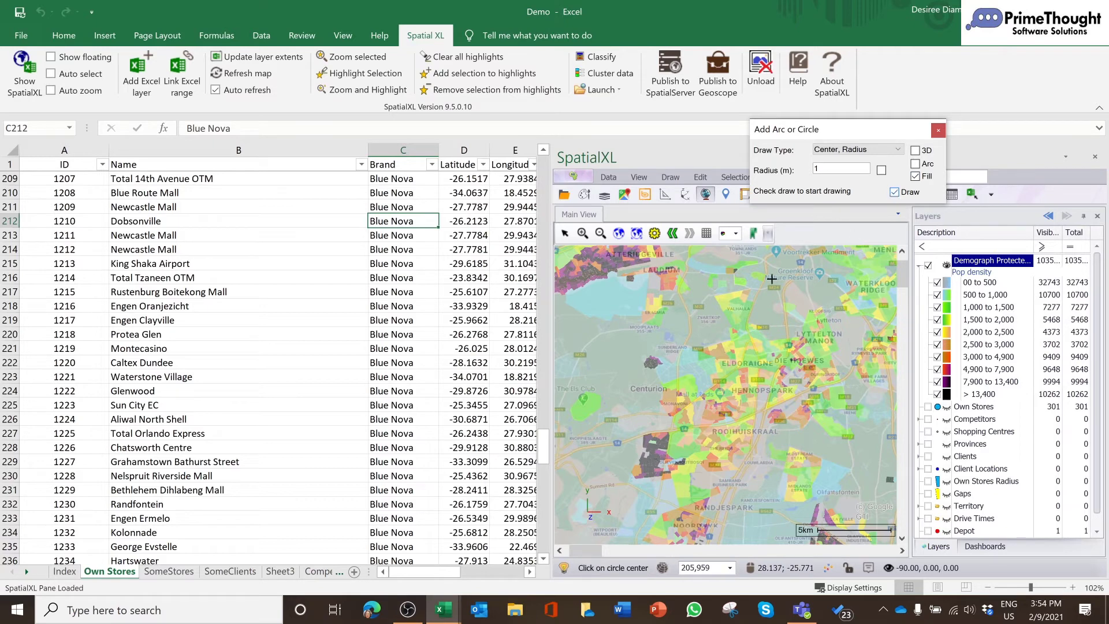
pyautogui.click(722, 373)
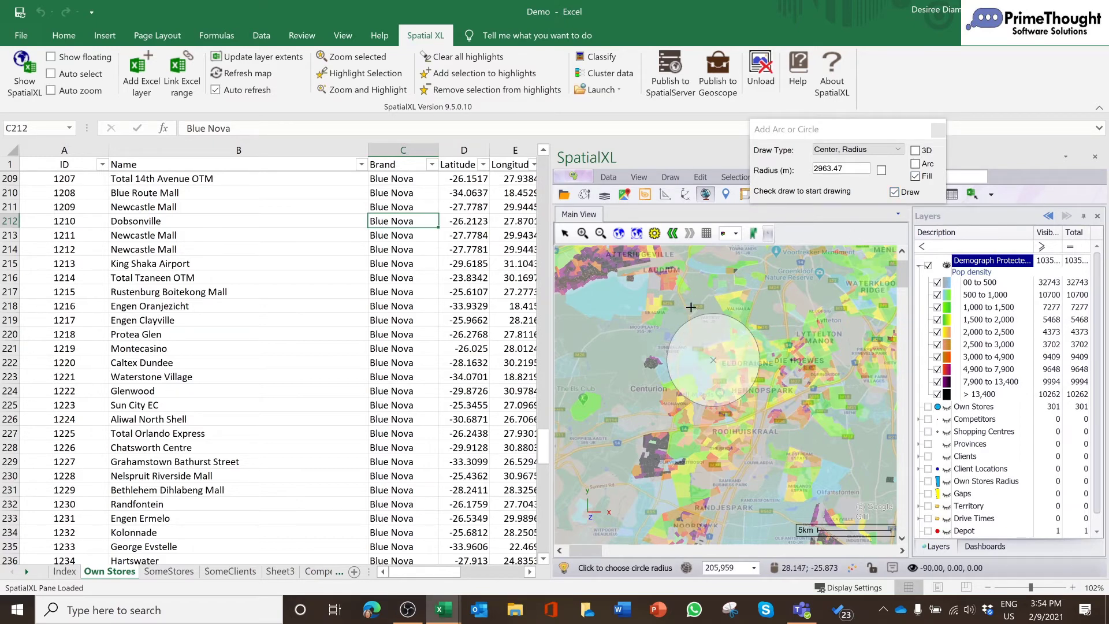
pyautogui.click(724, 386)
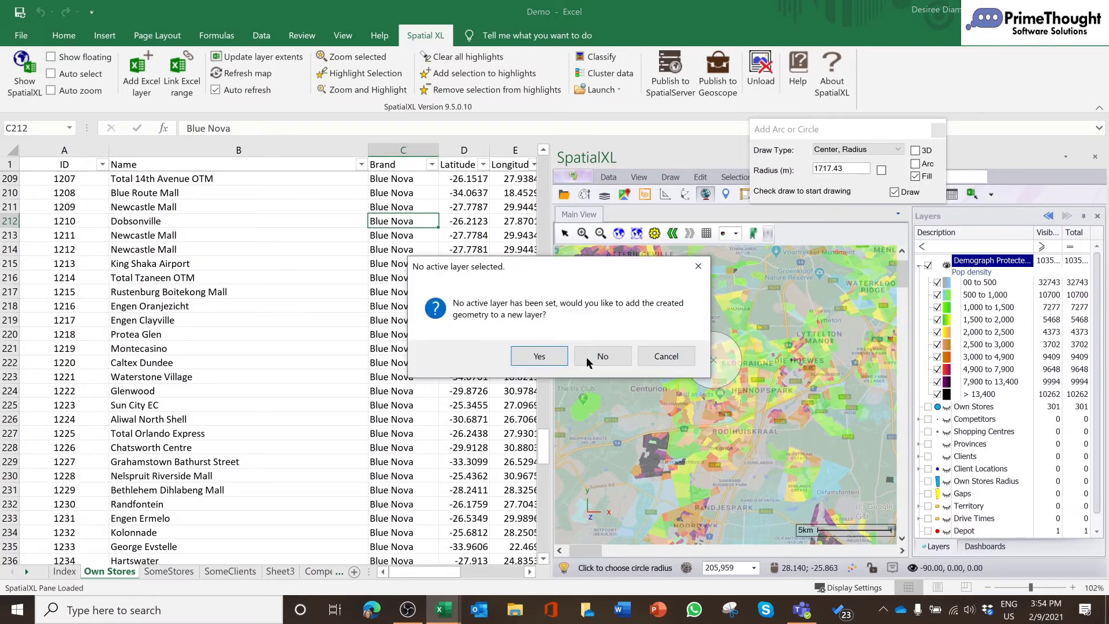
pyautogui.click(547, 356)
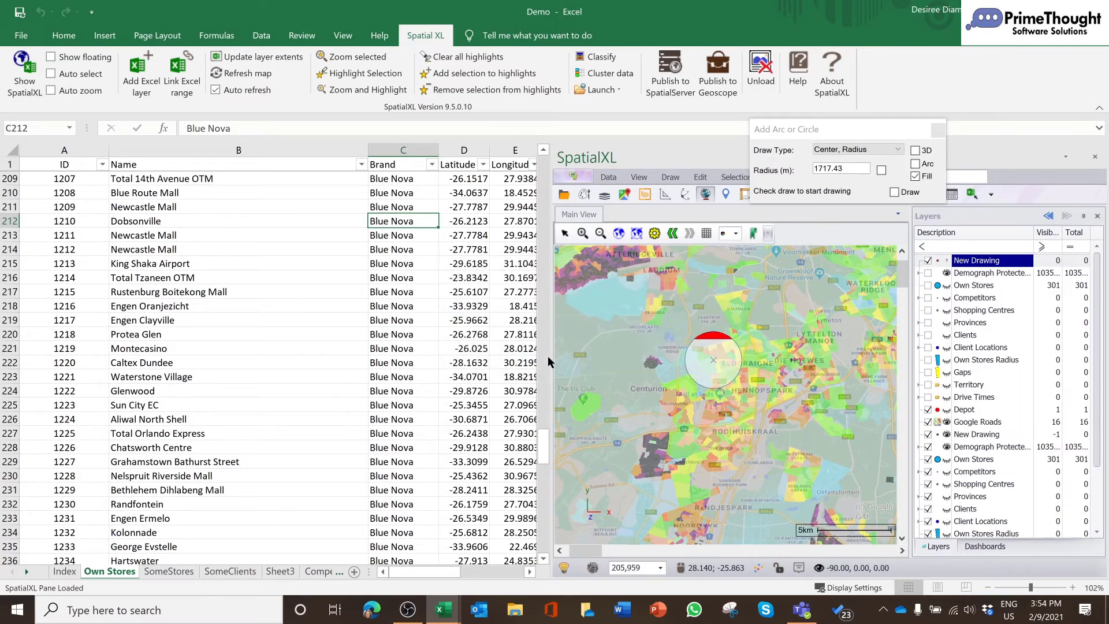
# Rename the New Drawing layer as Area and close the circle drawing tool
pyautogui.rightClick(974, 263)
pyautogui.click(981, 270)
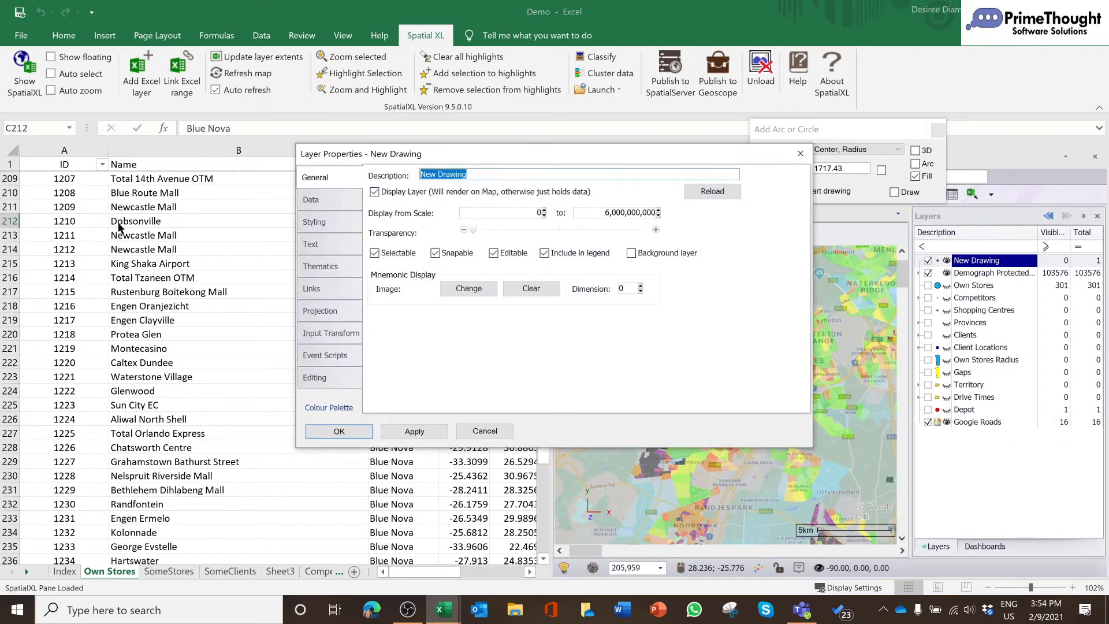
pyautogui.write('Area')
pyautogui.click(346, 432)
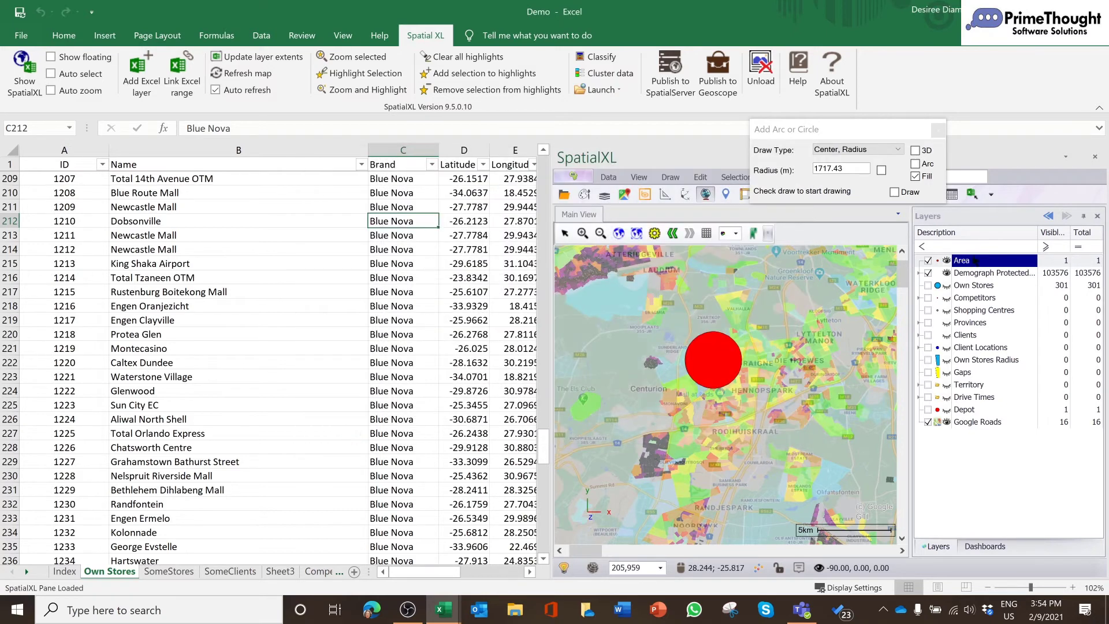
pyautogui.click(938, 130)
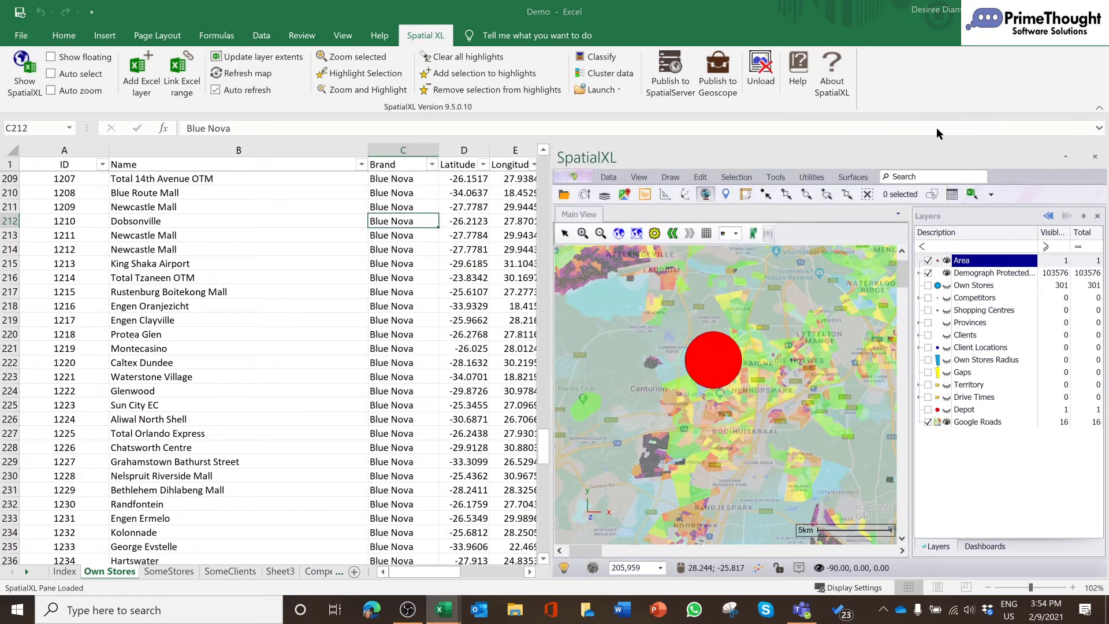
# Make the Area layer semi-transparent so the map shows through the circle
pyautogui.rightClick(964, 260)
pyautogui.click(988, 265)
pyautogui.click(332, 197)
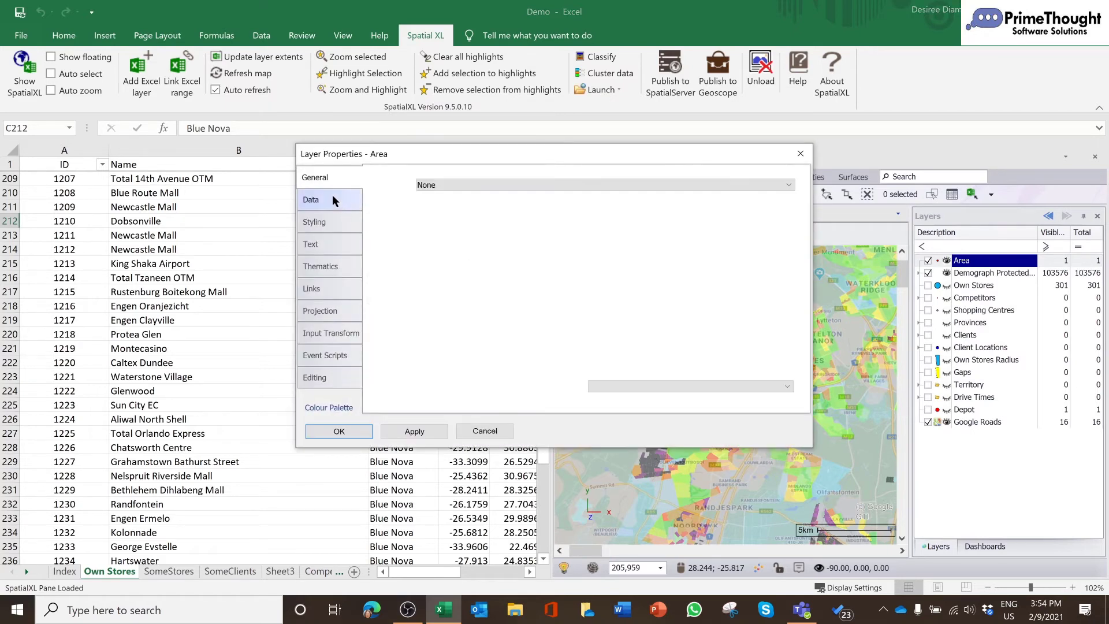
pyautogui.click(338, 220)
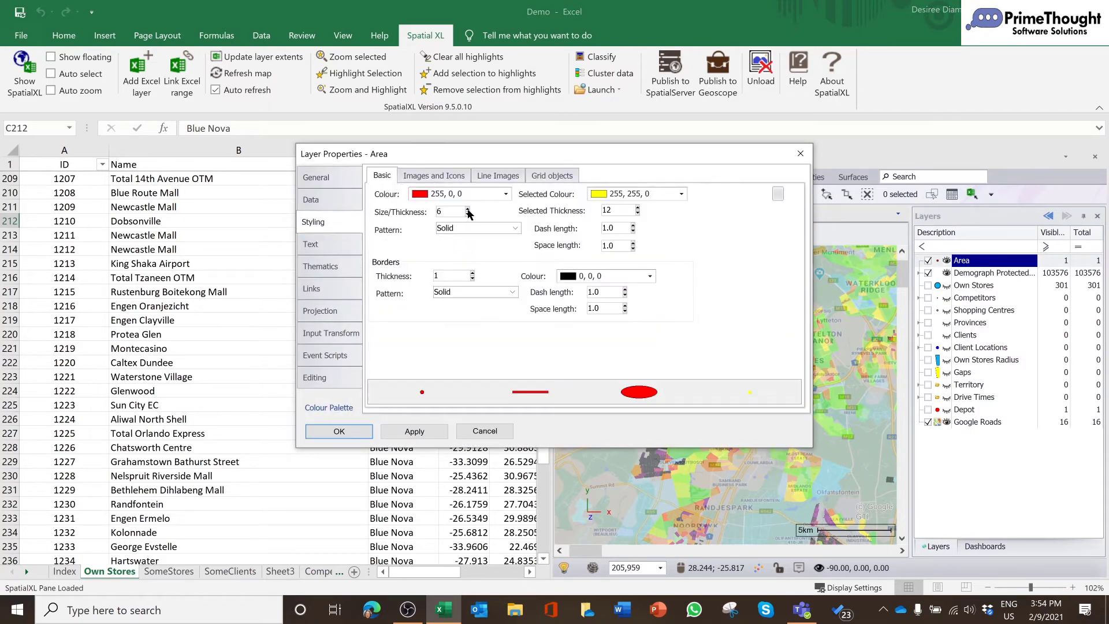
pyautogui.click(315, 178)
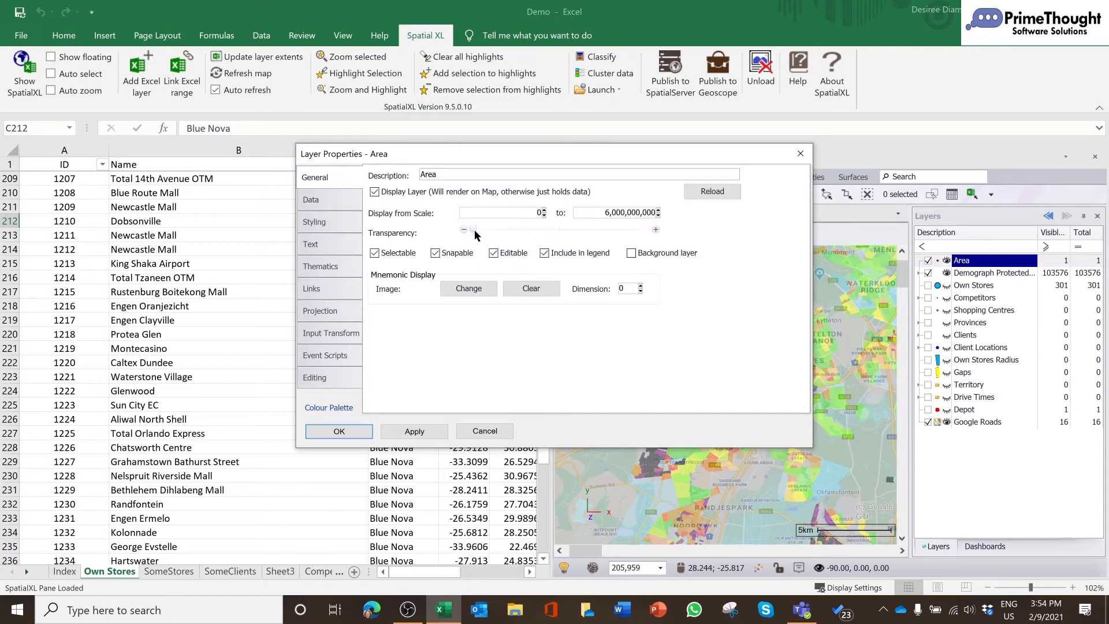
pyautogui.click(328, 429)
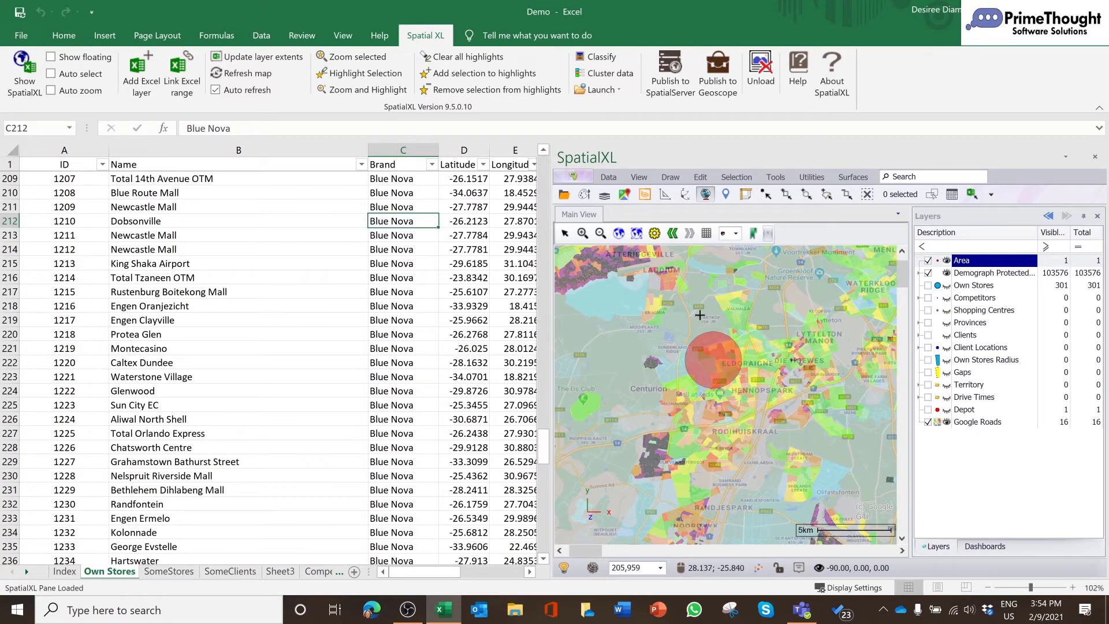
pyautogui.rightClick(970, 264)
pyautogui.click(984, 268)
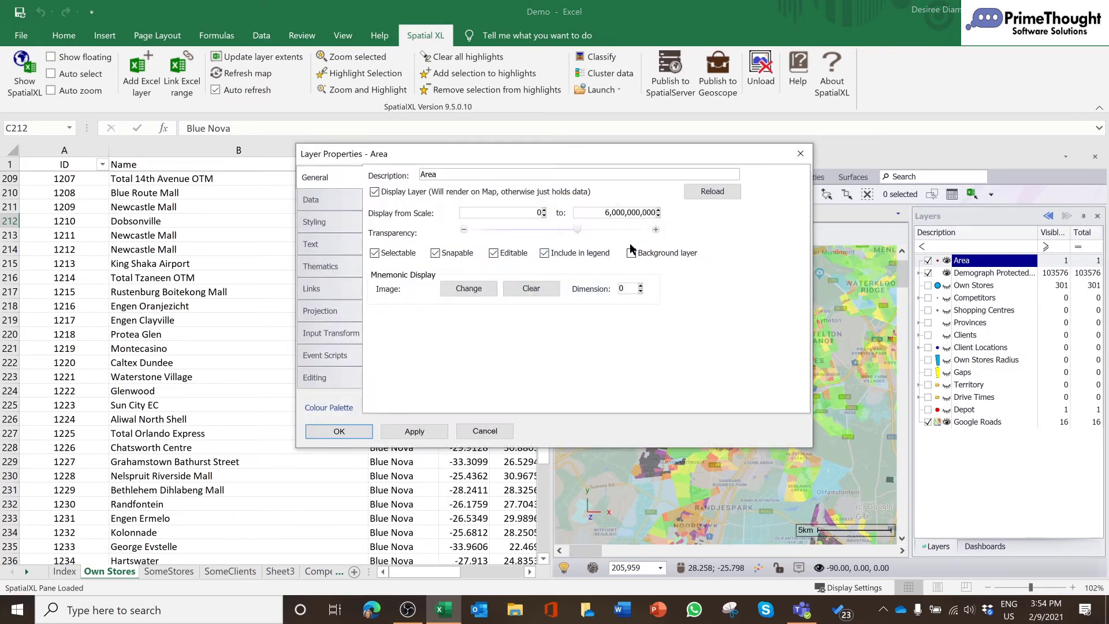
pyautogui.click(801, 153)
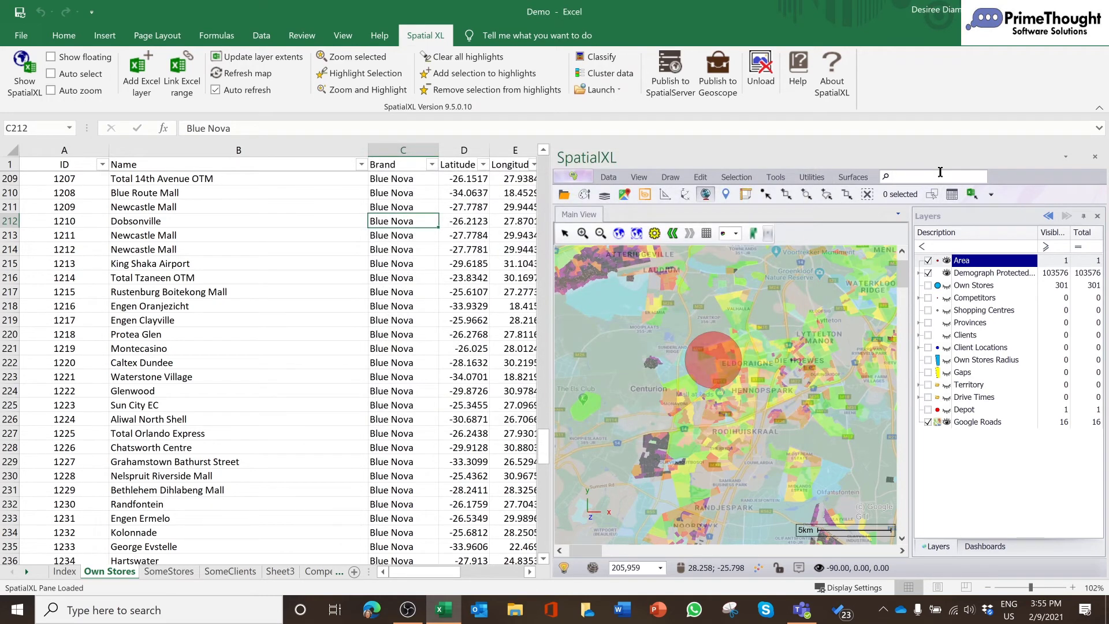
# Start the Aggregate tool with Demograph Protected.svu as the source layer and Area as the target
pyautogui.write('agg')
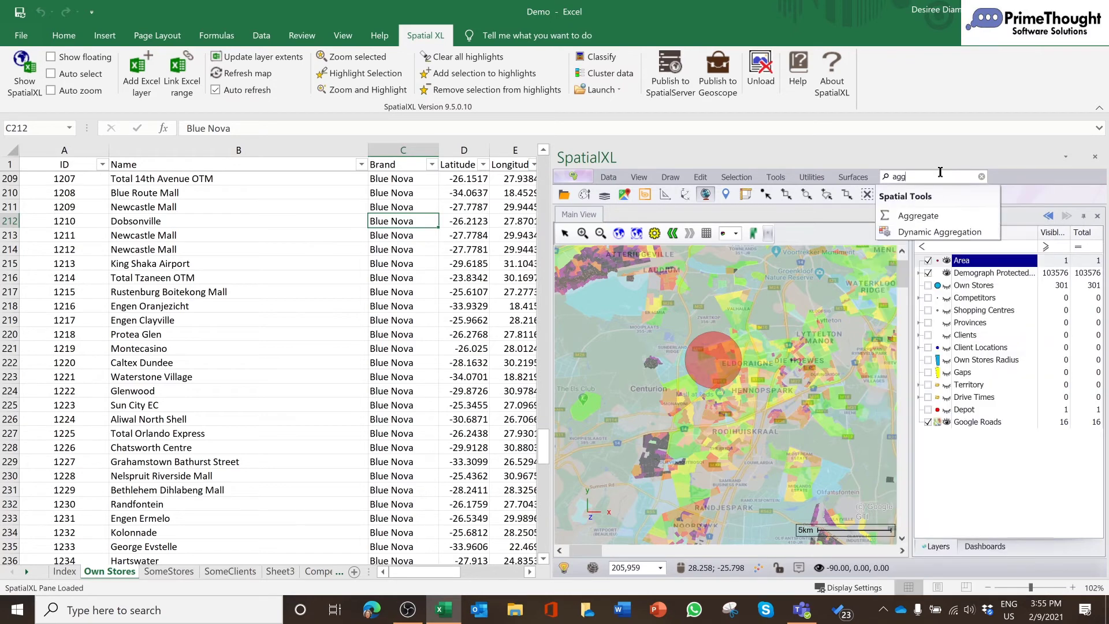
pyautogui.click(938, 219)
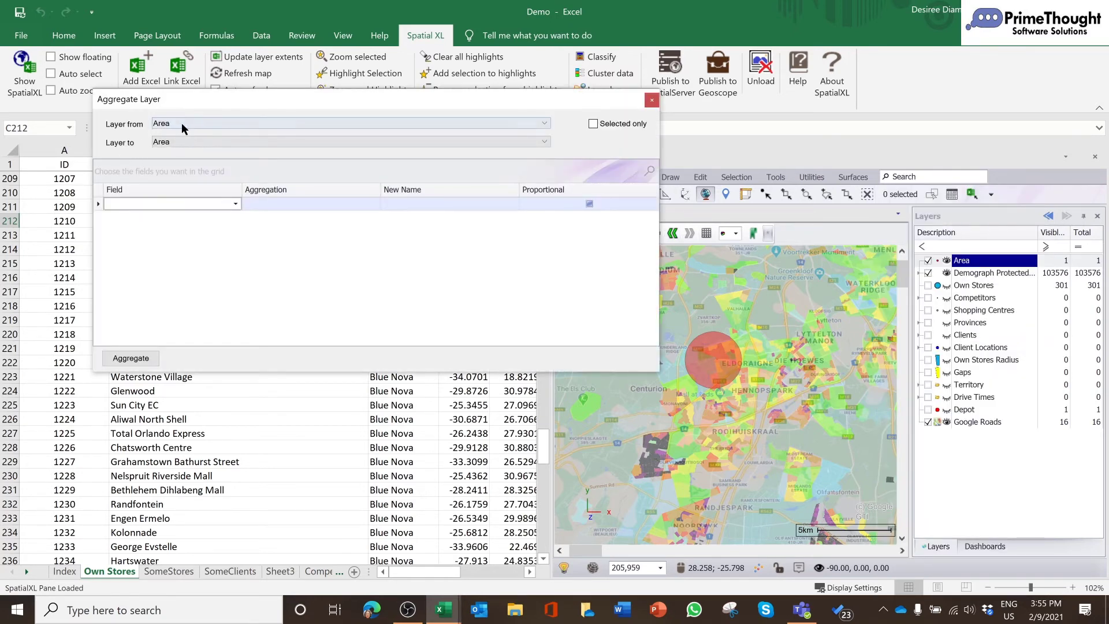
pyautogui.click(184, 125)
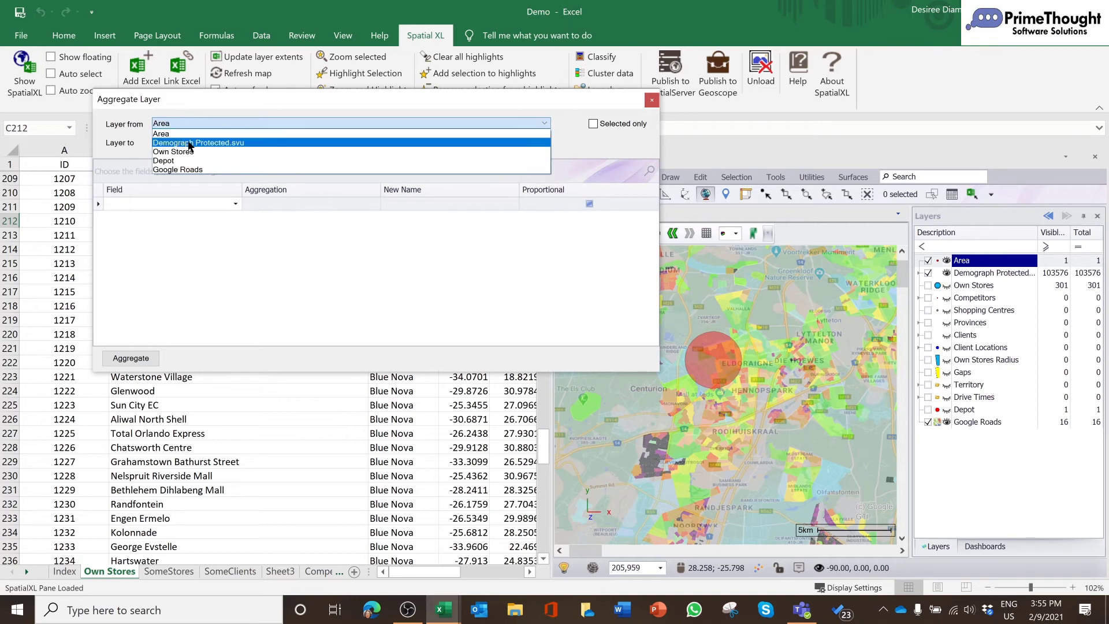
pyautogui.click(188, 143)
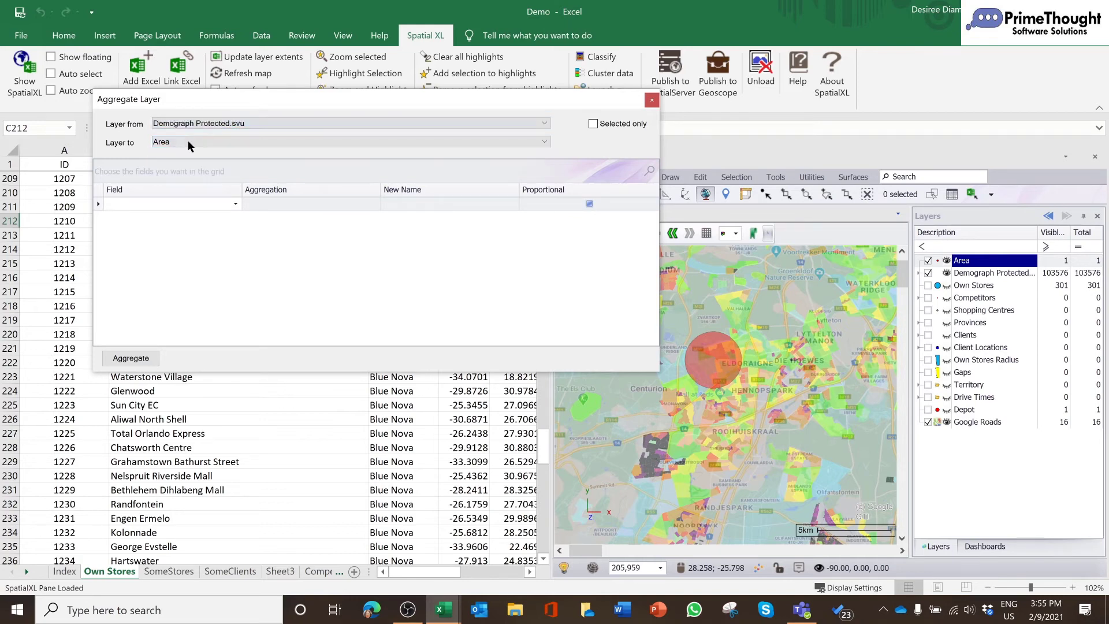
# Add the MALE field to the aggregation with Sum as its method and make it proportional
pyautogui.click(138, 202)
pyautogui.scroll(-2, 191, 242)
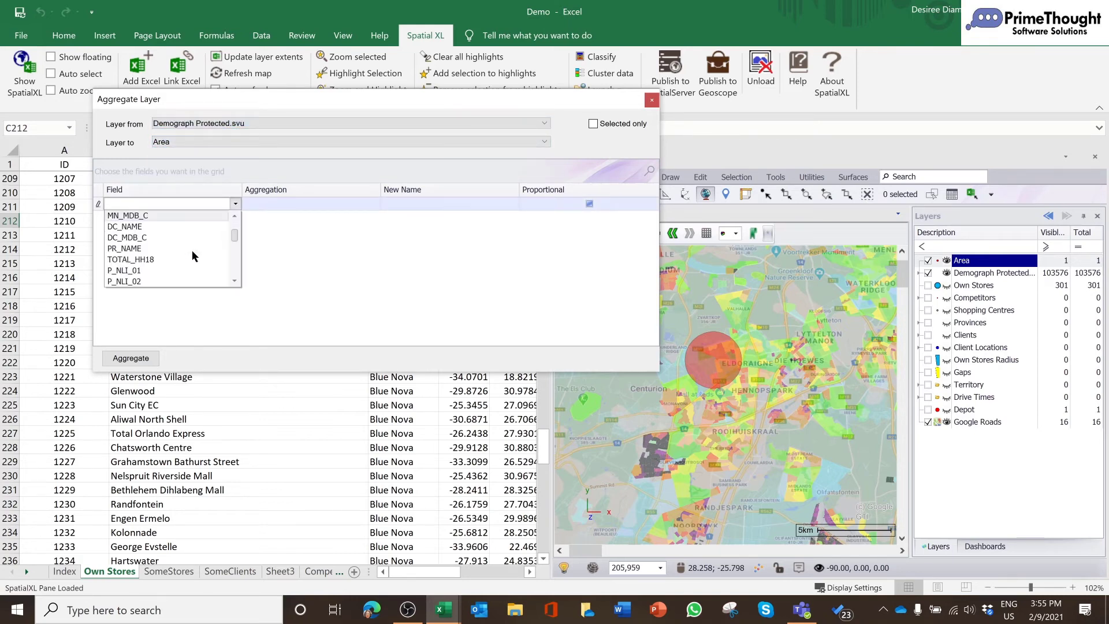
pyautogui.scroll(-5, 191, 251)
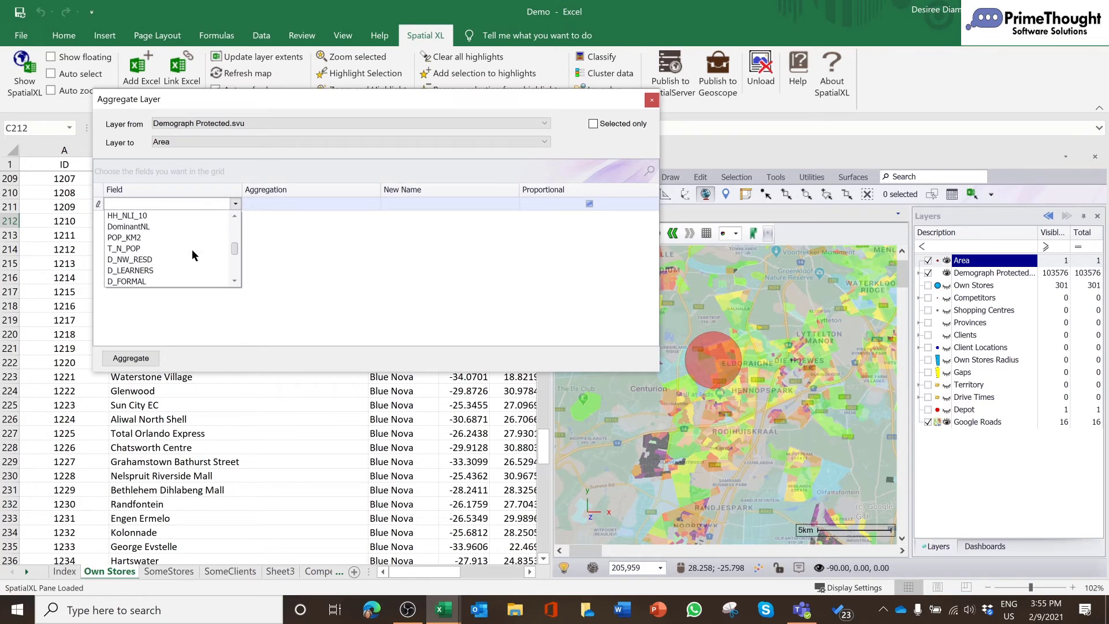
pyautogui.scroll(-6, 192, 248)
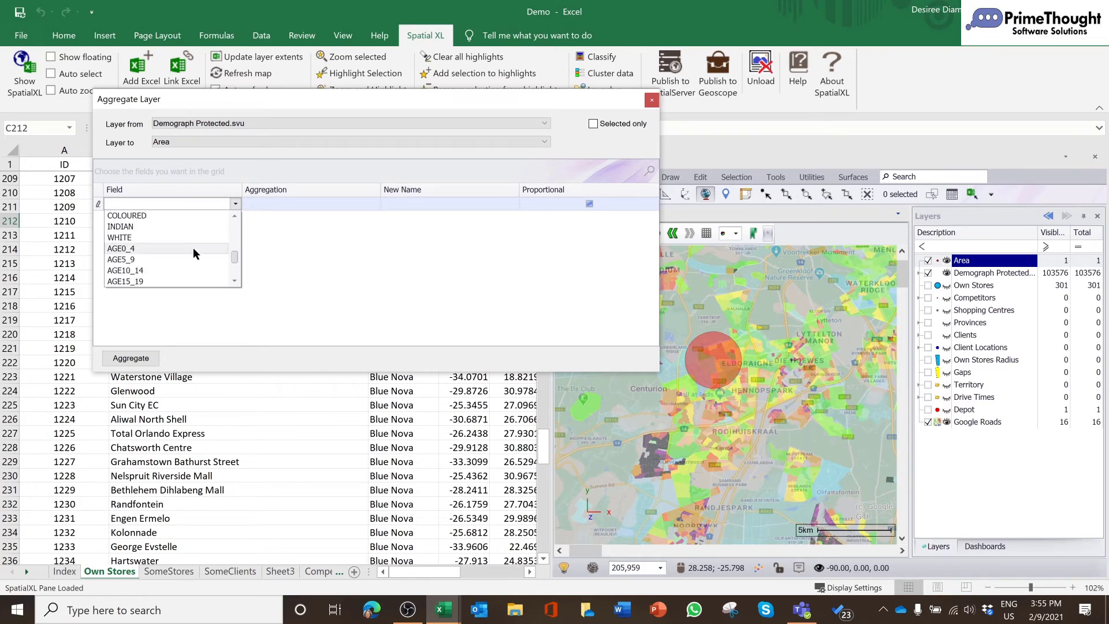
pyautogui.scroll(2, 193, 247)
pyautogui.click(178, 250)
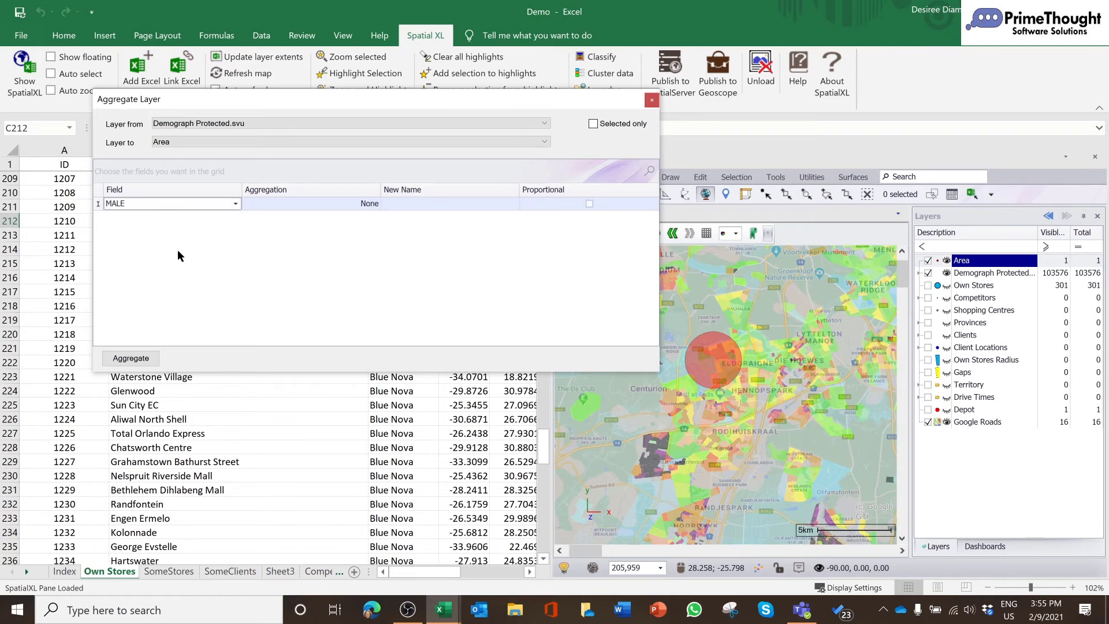
pyautogui.click(304, 199)
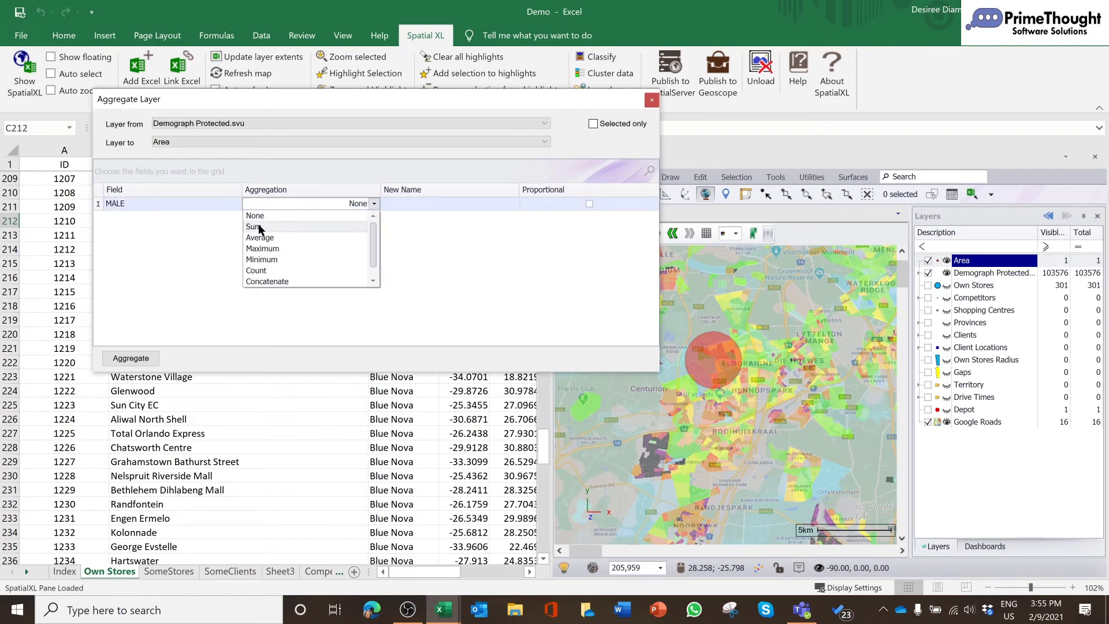
pyautogui.click(312, 227)
pyautogui.click(431, 206)
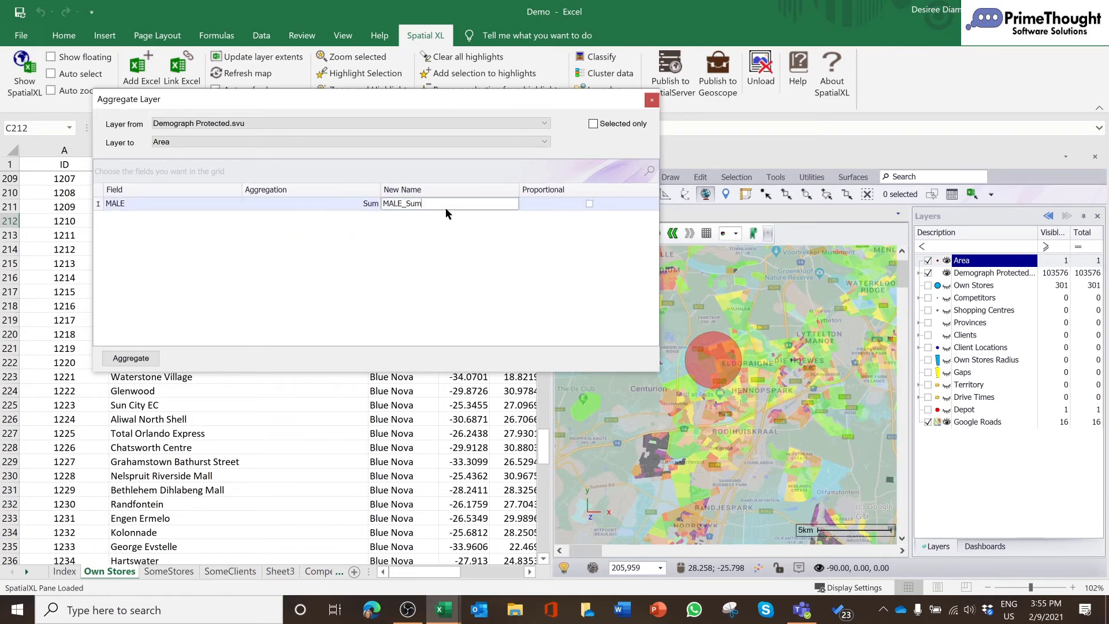
pyautogui.click(584, 204)
# Add the FEMALE field as a proportional Sum, run the aggregation into the Area layer and close the tool
pyautogui.click(188, 228)
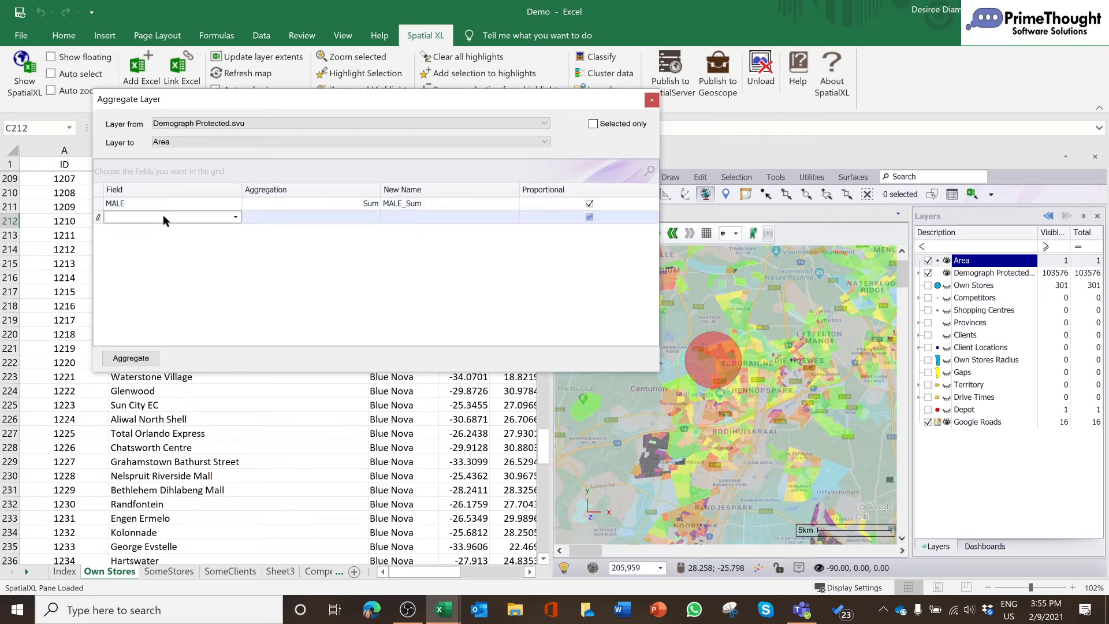
pyautogui.click(163, 218)
pyautogui.scroll(-3, 154, 228)
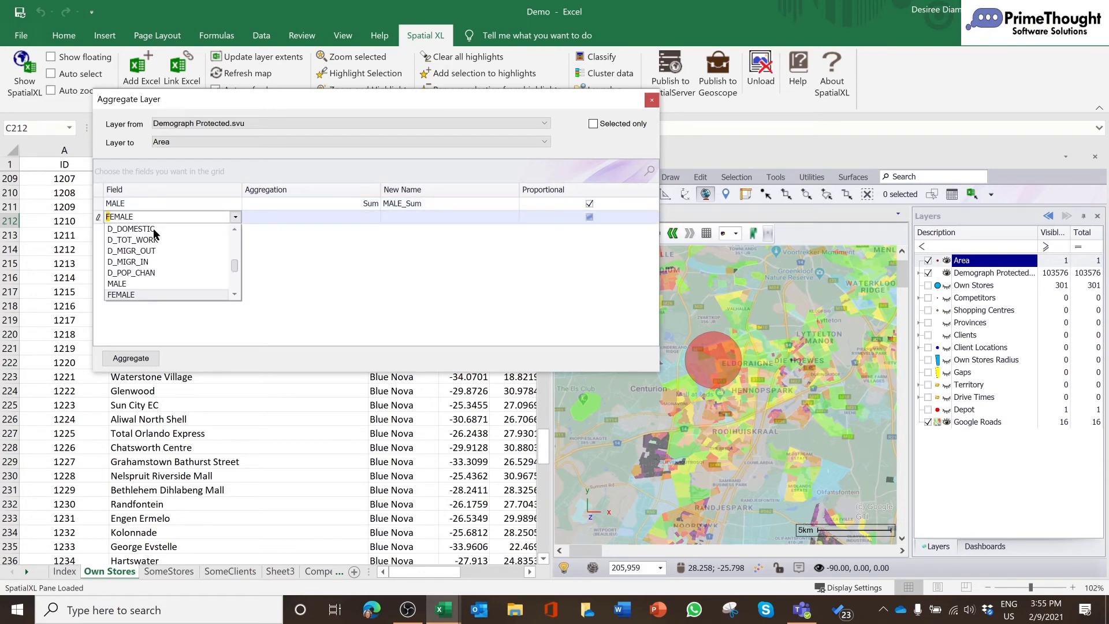
pyautogui.click(141, 294)
pyautogui.click(308, 225)
pyautogui.click(257, 239)
pyautogui.click(424, 216)
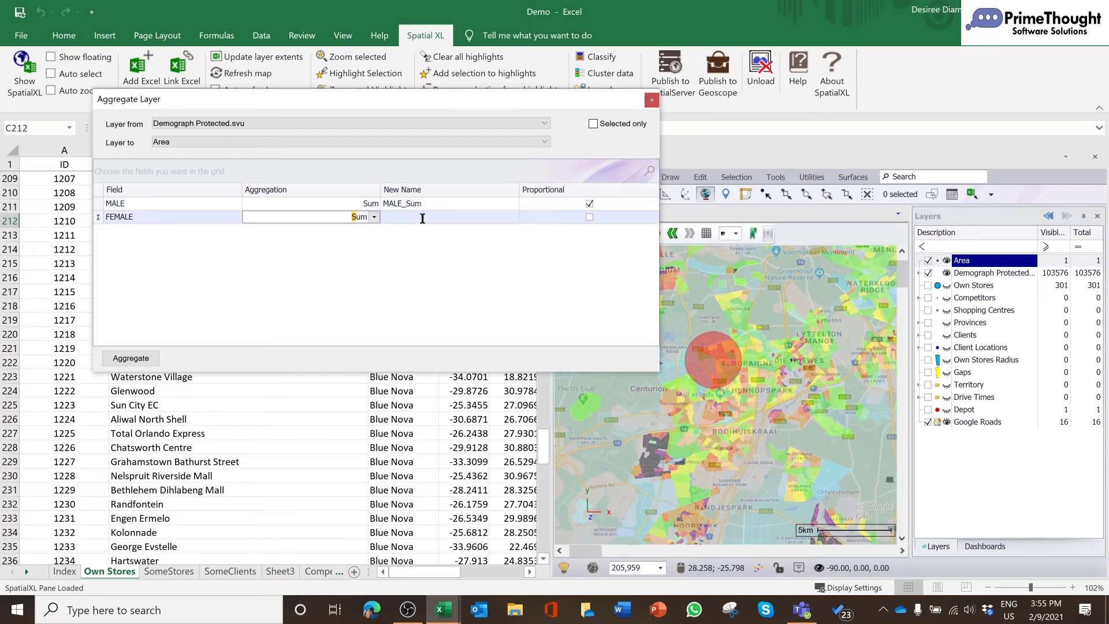
pyautogui.click(589, 217)
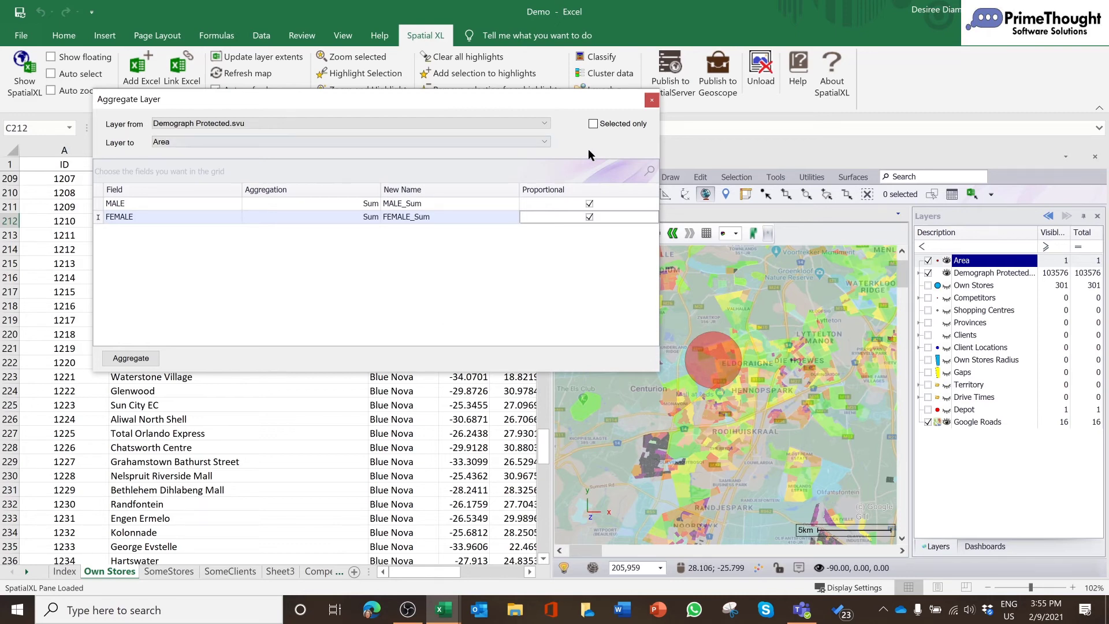
pyautogui.click(128, 358)
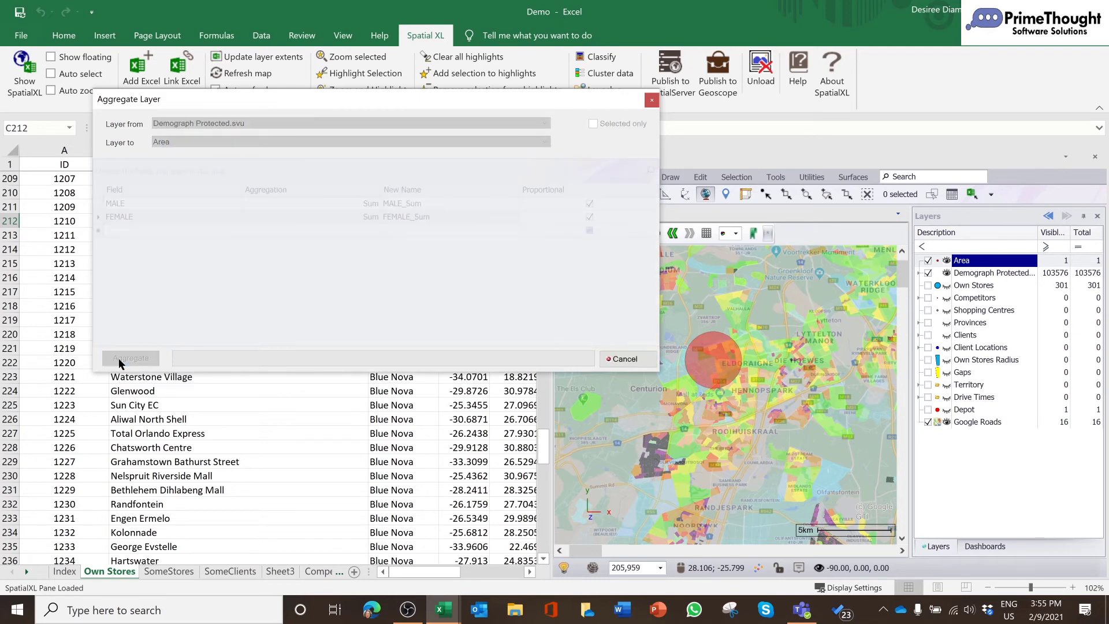
pyautogui.click(572, 349)
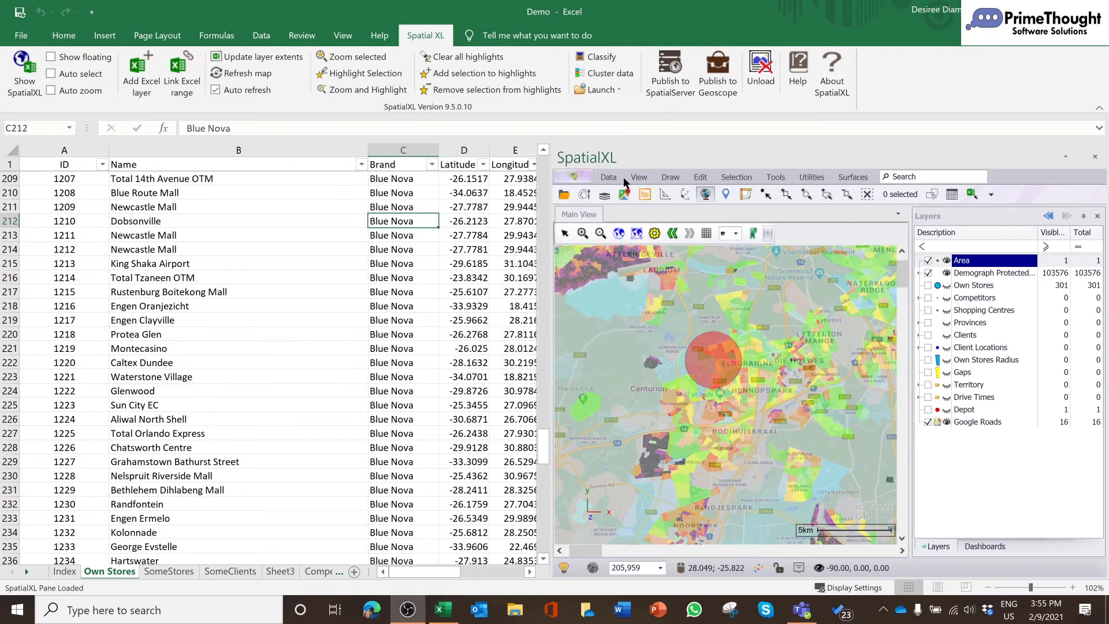
# Check the data columns listed in the Area layer's properties and close the properties without changes
pyautogui.rightClick(979, 264)
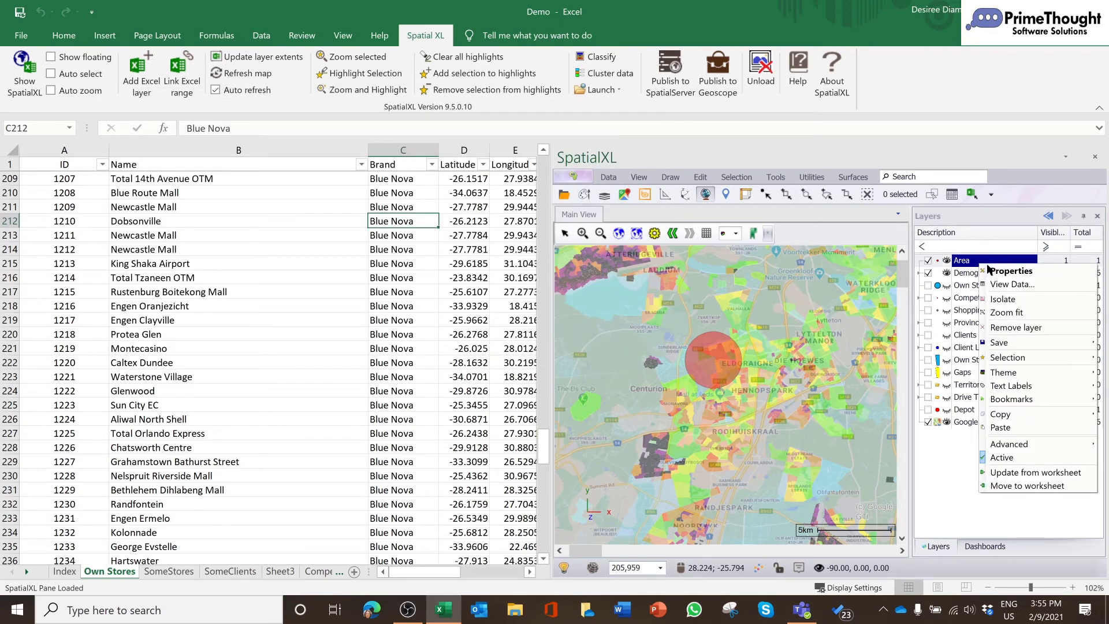
pyautogui.click(988, 268)
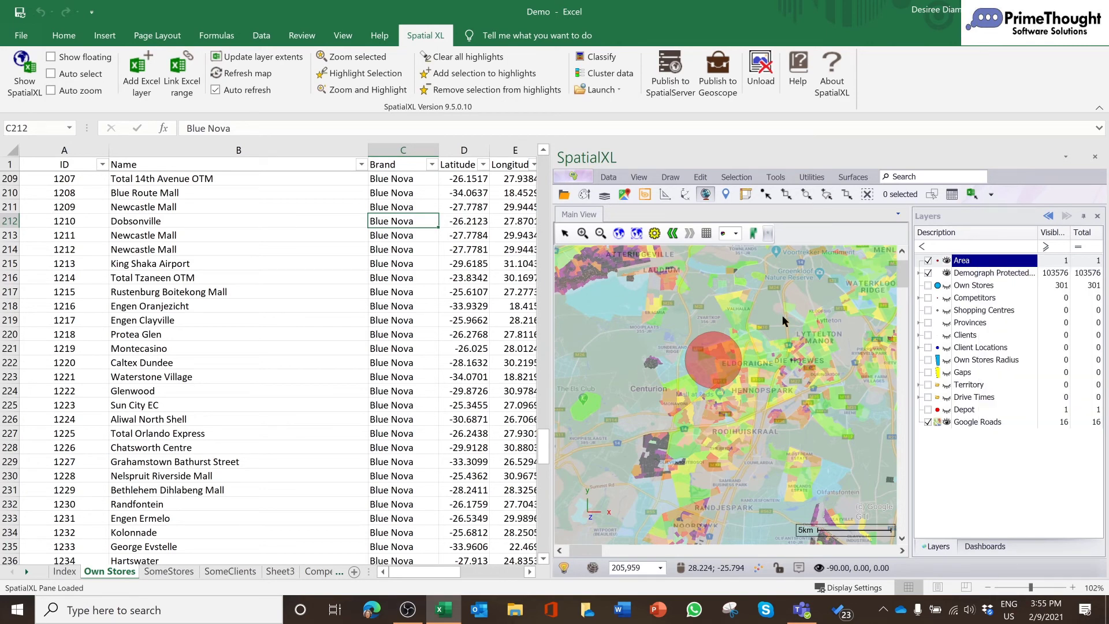
pyautogui.click(332, 199)
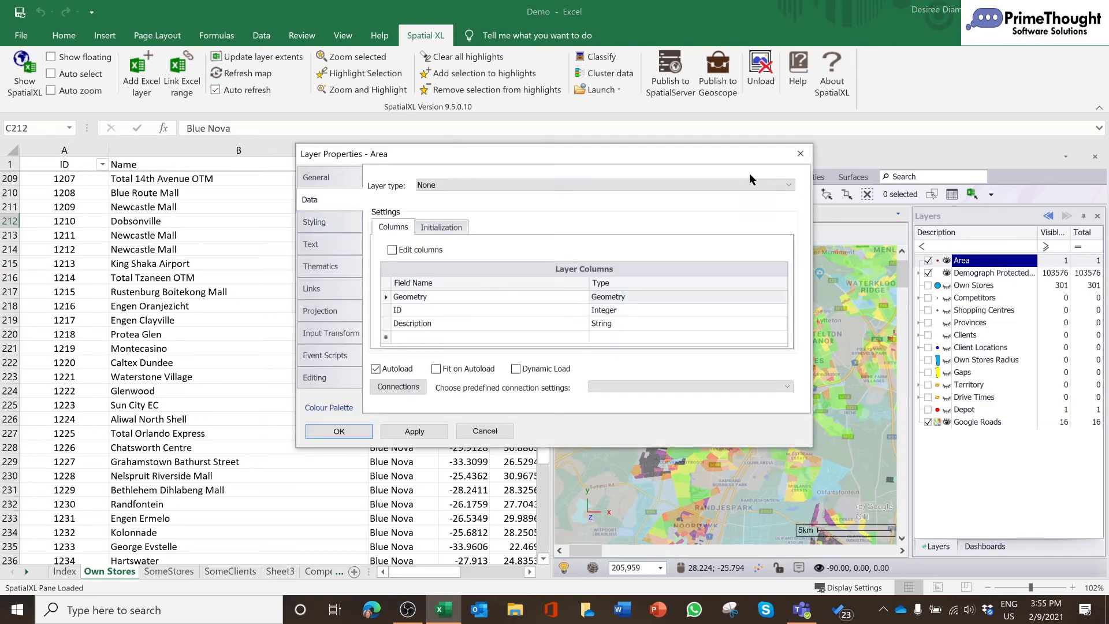
pyautogui.click(799, 154)
# View the Area layer's data table to check the aggregated male and female sums, and close it
pyautogui.rightClick(978, 264)
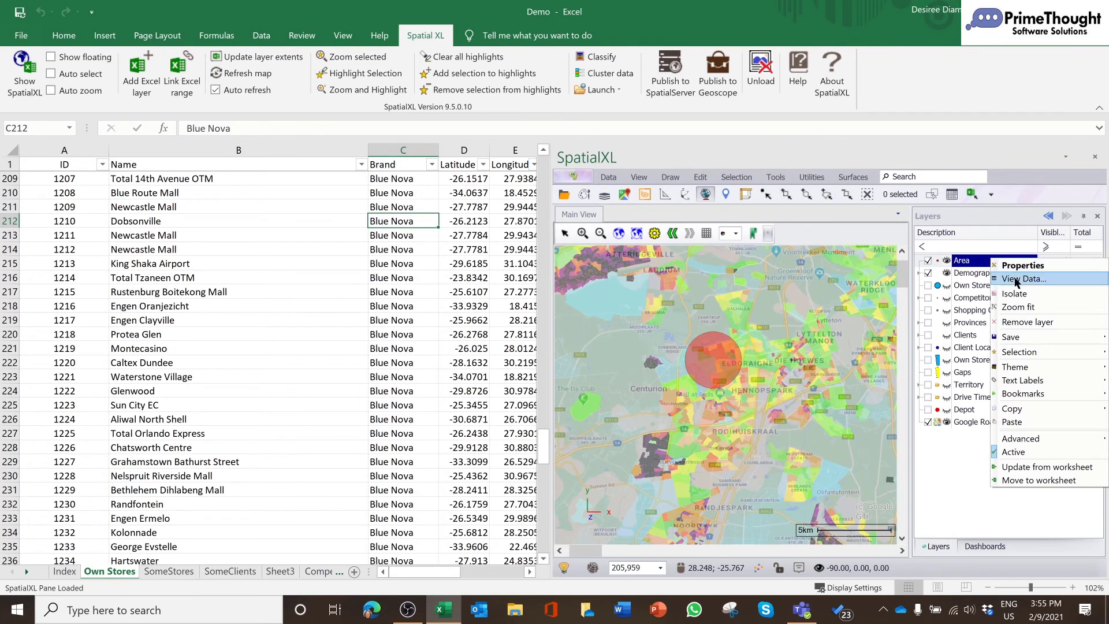
pyautogui.click(989, 268)
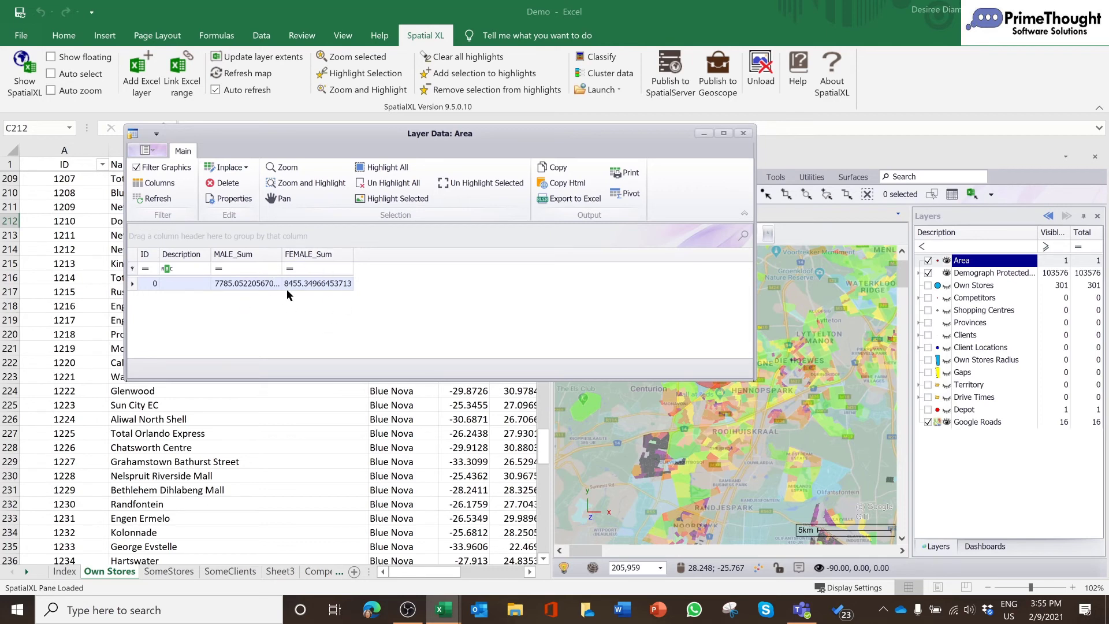
pyautogui.click(741, 132)
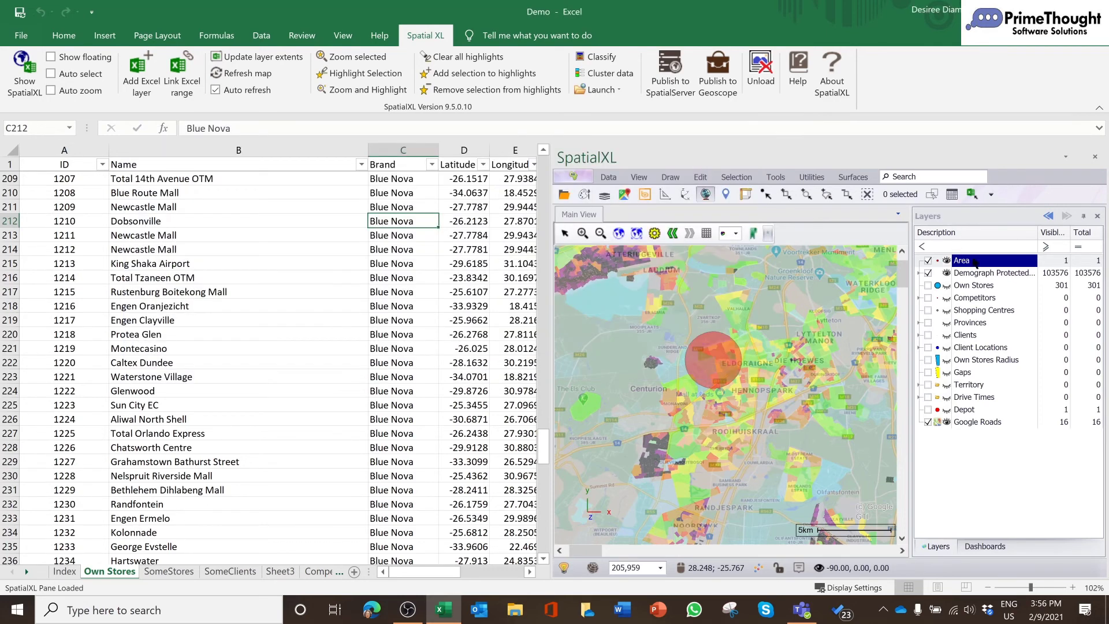
# Review the file formats available for saving the Area layer's data to a file, and cancel the save
pyautogui.rightClick(972, 264)
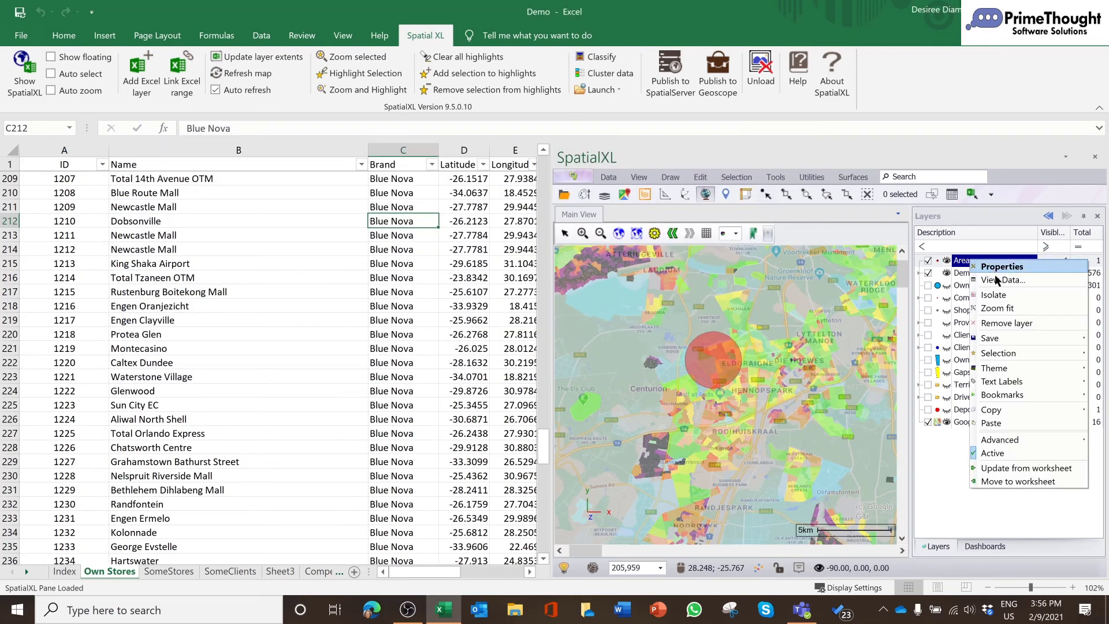
pyautogui.moveTo(994, 347)
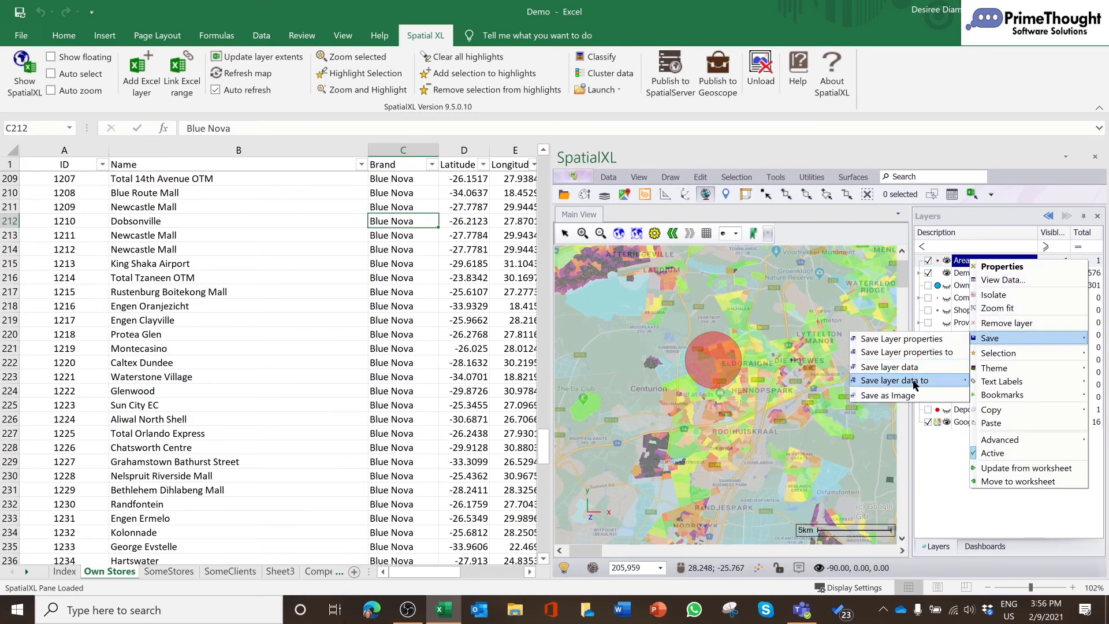
pyautogui.moveTo(920, 380)
pyautogui.click(996, 382)
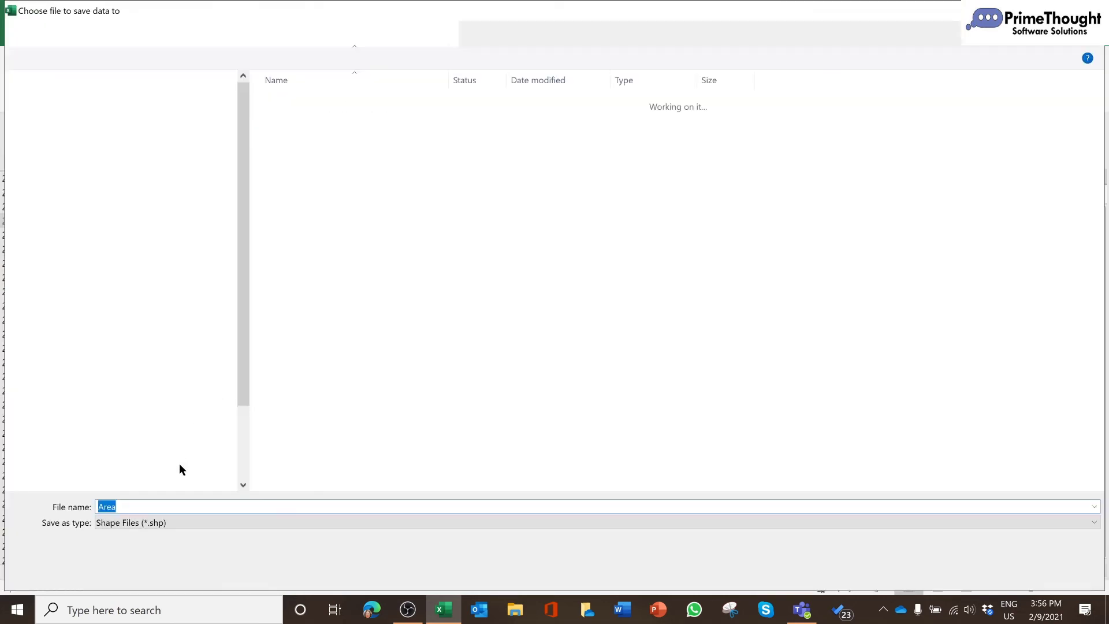
pyautogui.click(151, 523)
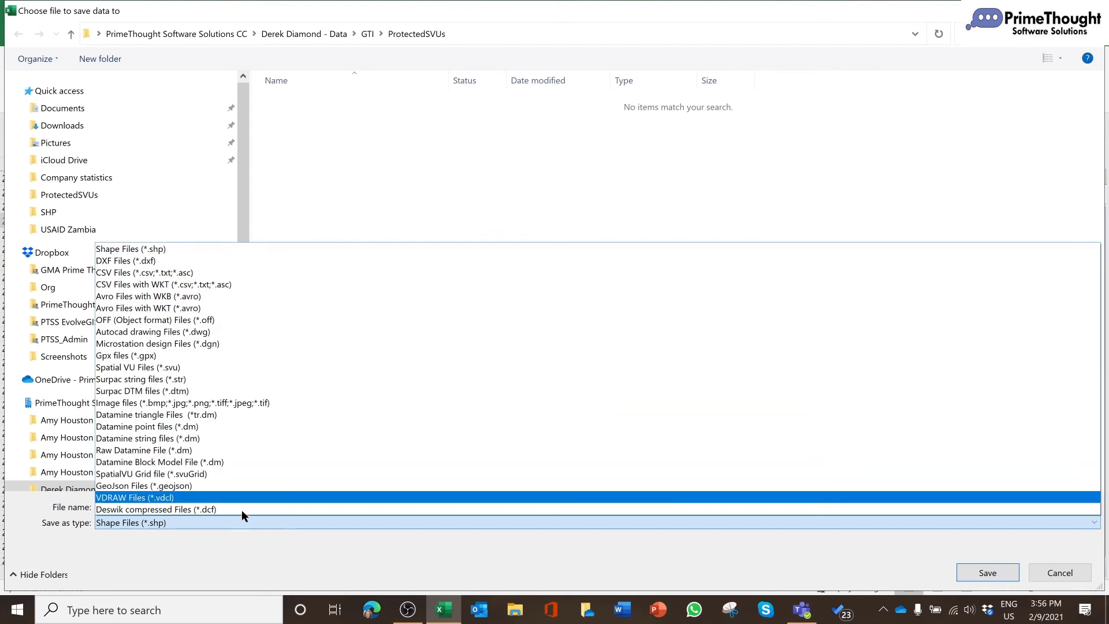
pyautogui.click(449, 164)
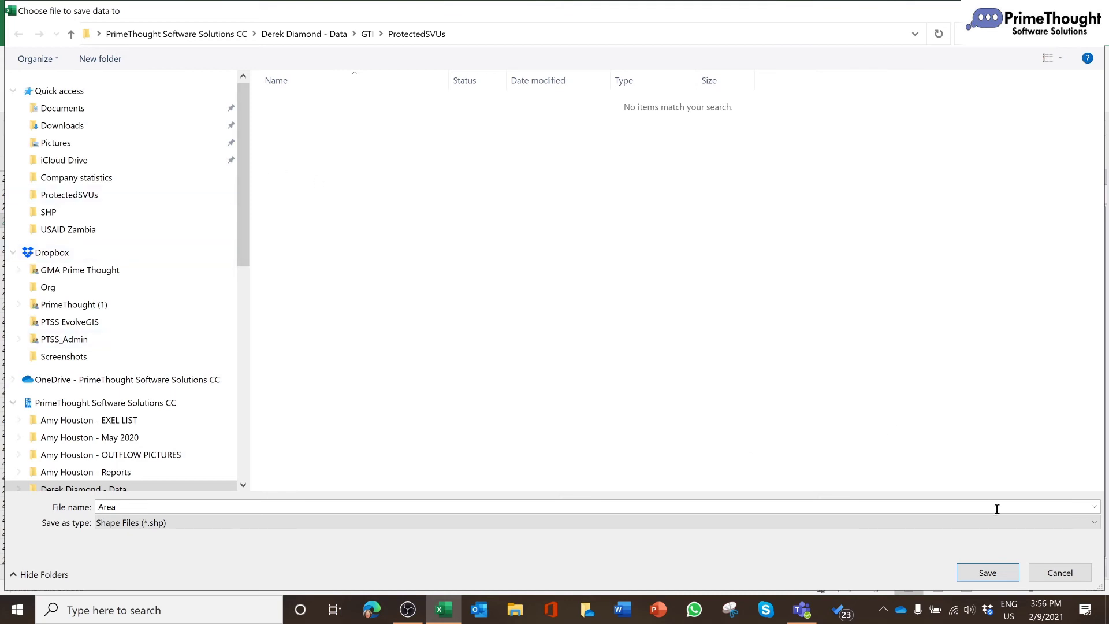
pyautogui.click(1060, 573)
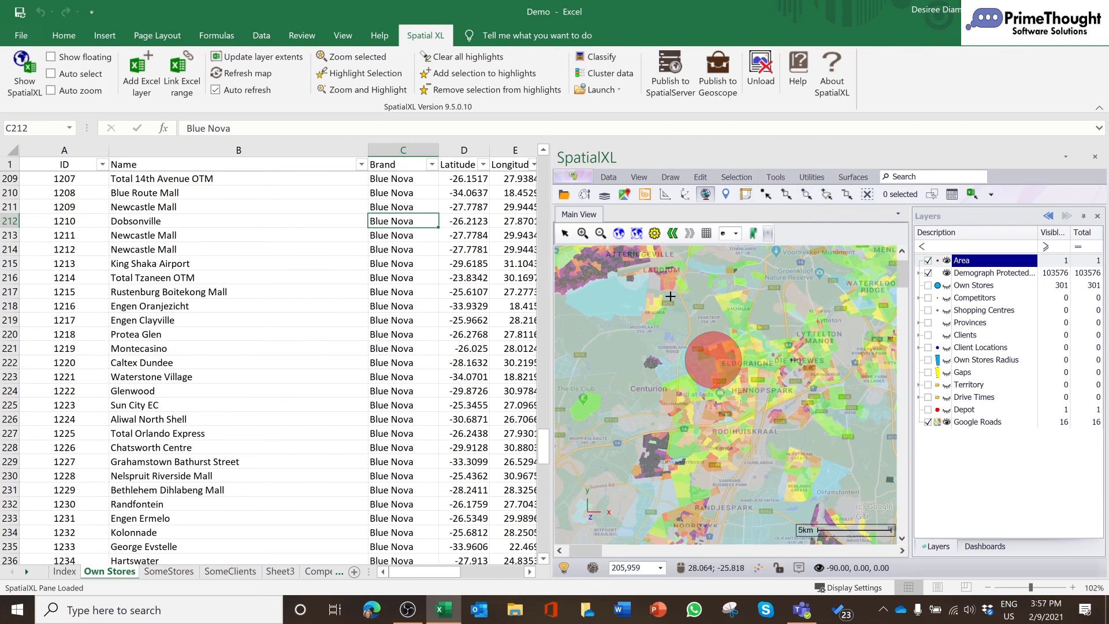
pyautogui.click(482, 203)
pyautogui.click(436, 238)
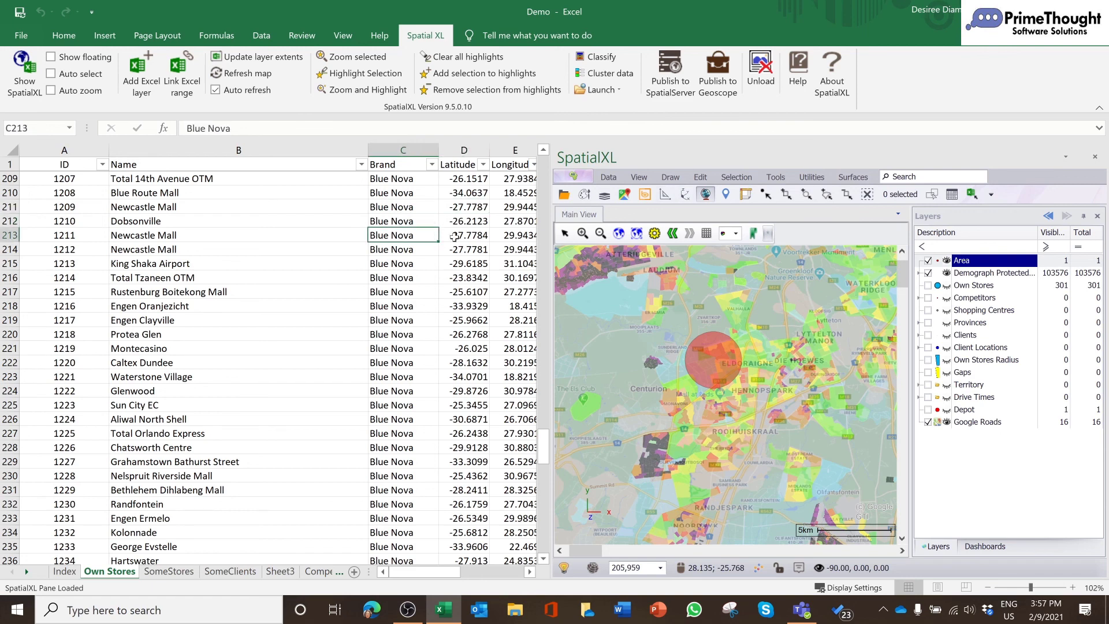
pyautogui.click(480, 236)
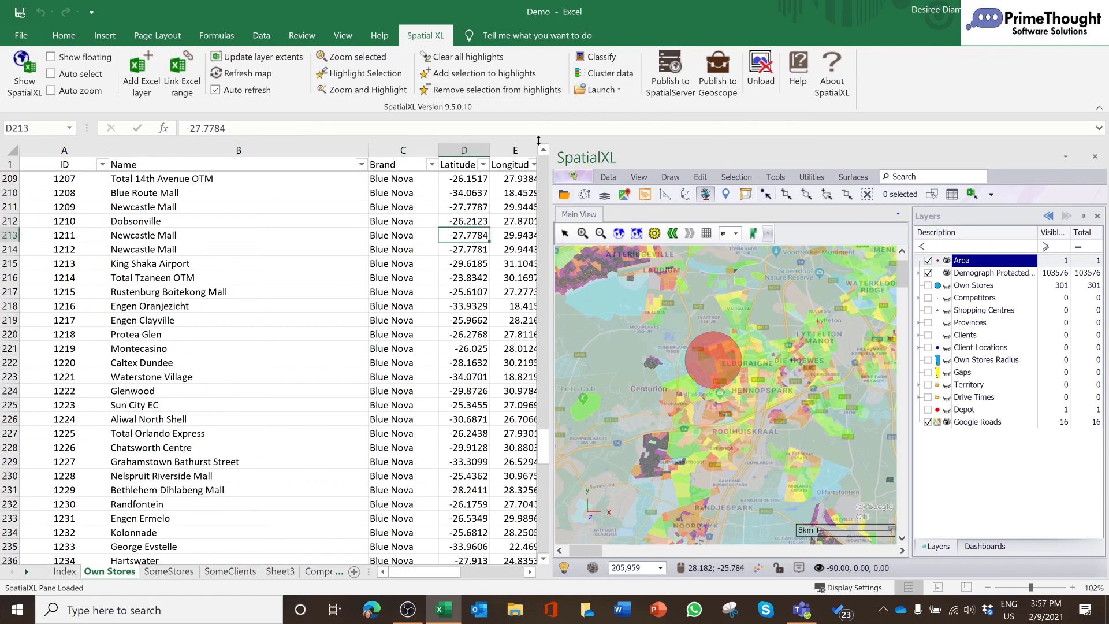
pyautogui.click(665, 194)
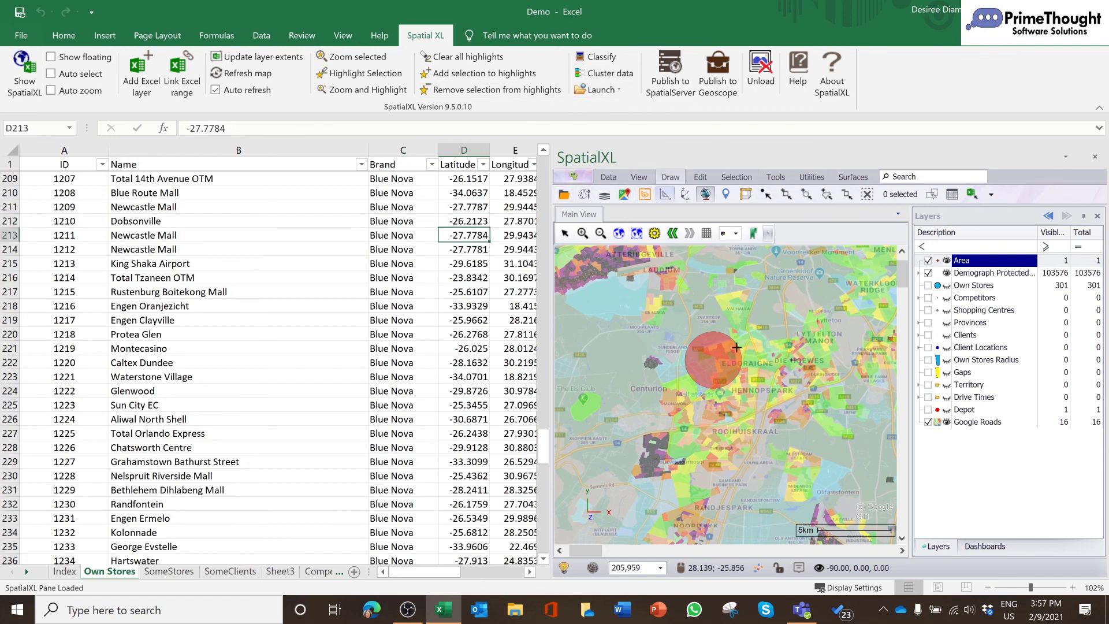